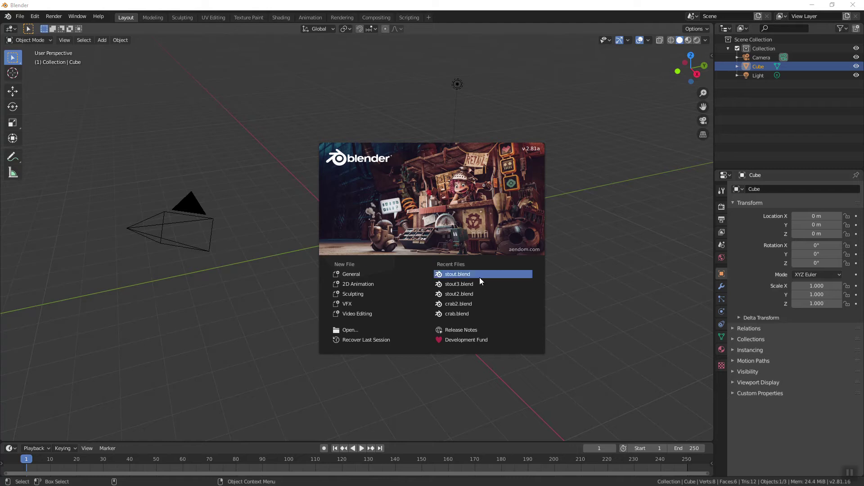
# Dismiss the splash screen, open the preferences window and move it away from the window edge
pyautogui.click(599, 221)
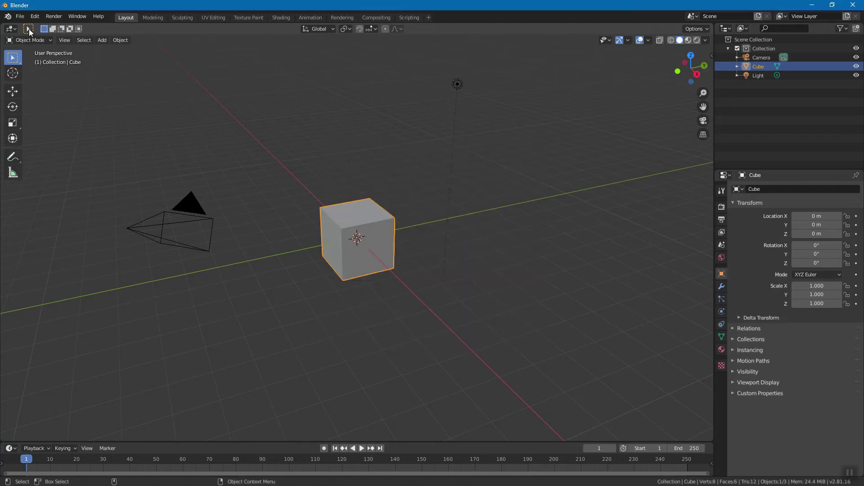
pyautogui.click(8, 17)
pyautogui.moveTo(22, 20)
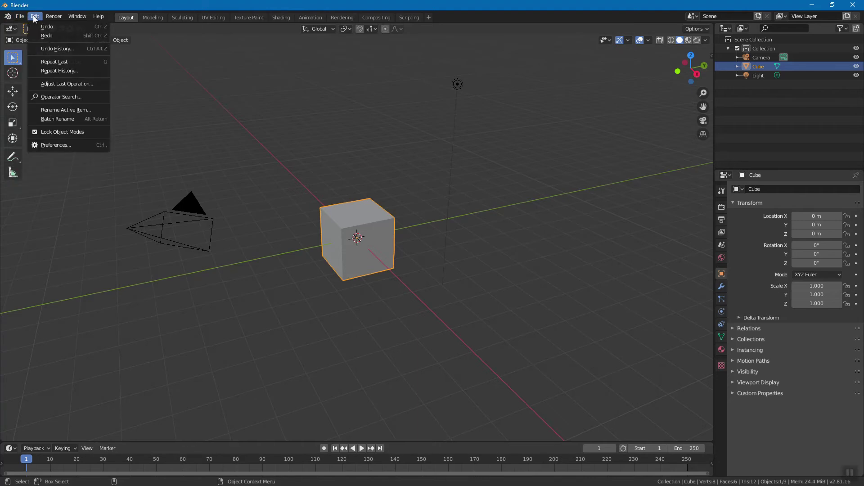
pyautogui.click(66, 146)
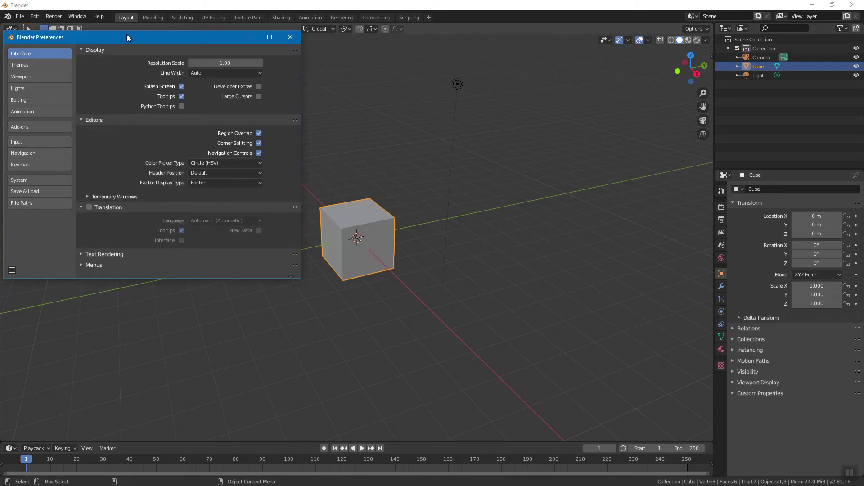
pyautogui.moveTo(127, 38); pyautogui.dragTo(206, 69)
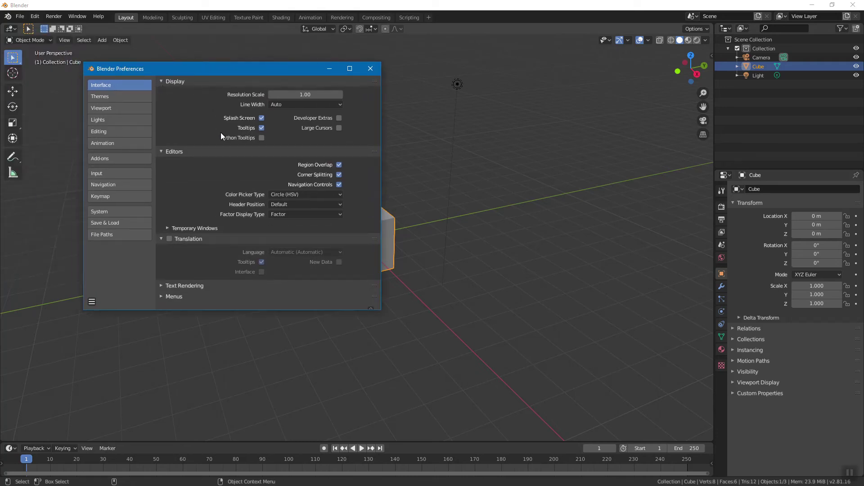
# Look through the Input, Navigation, Save & Load, Interface, Editing and Add-ons sections of the preferences
pyautogui.click(114, 175)
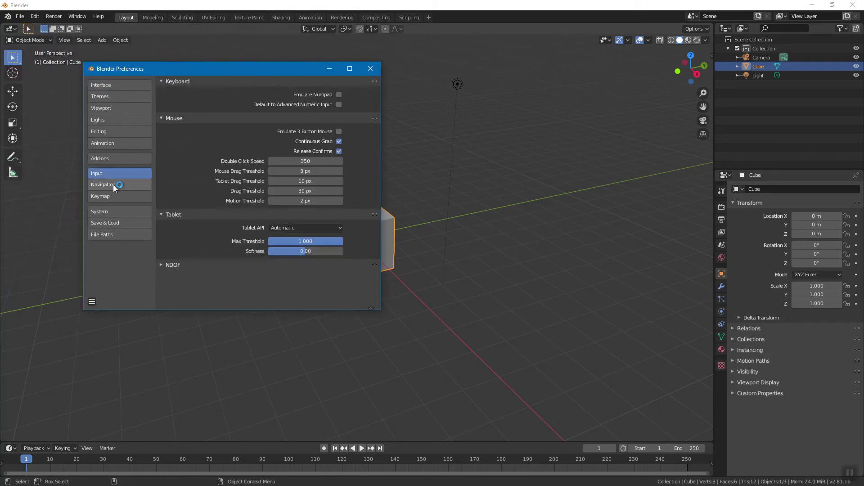
pyautogui.click(113, 185)
pyautogui.click(114, 176)
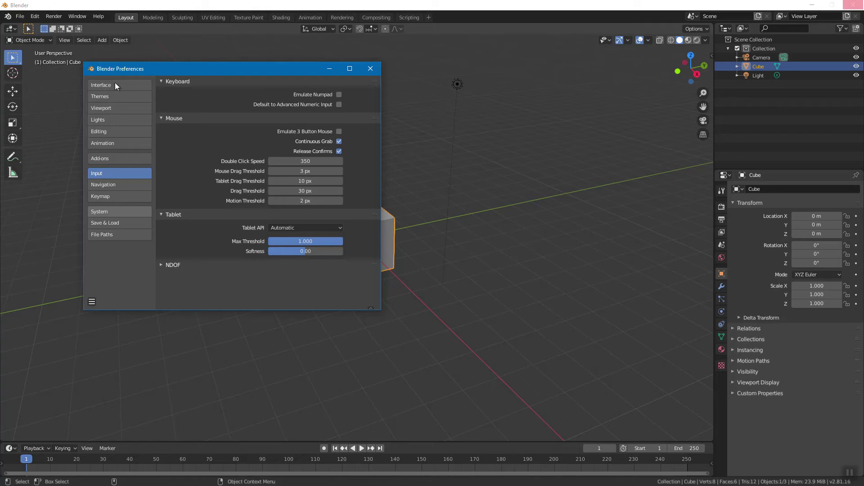
pyautogui.click(142, 223)
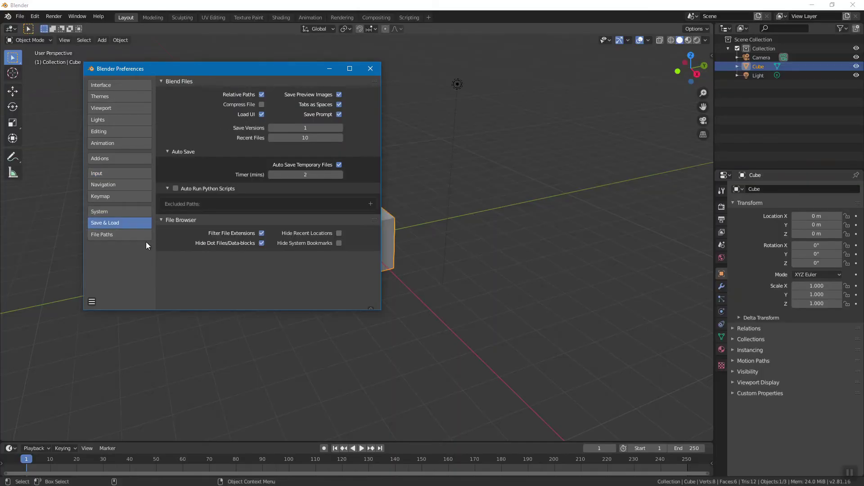
pyautogui.click(117, 86)
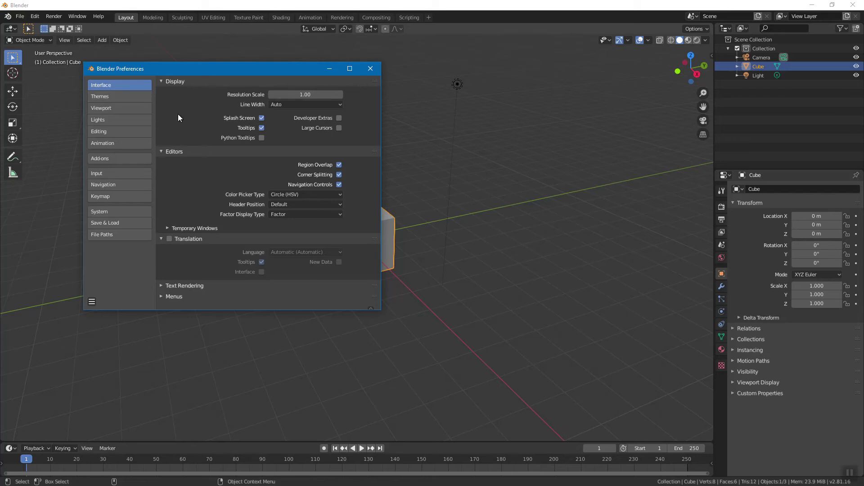
pyautogui.click(107, 133)
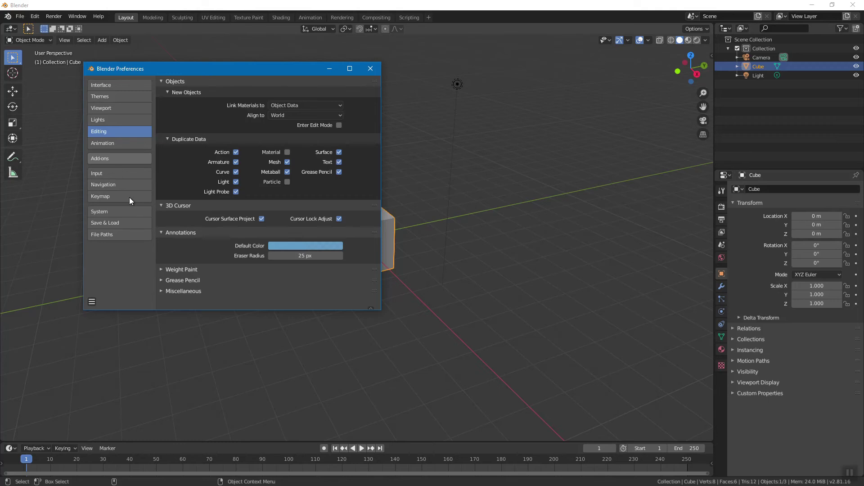
pyautogui.click(118, 159)
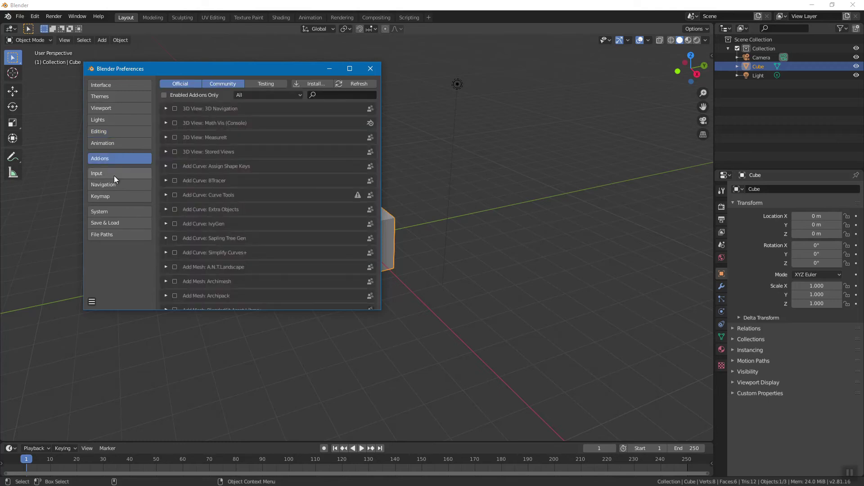
# Set the keymap preset to Industry Compatible and close the preferences
pyautogui.click(118, 198)
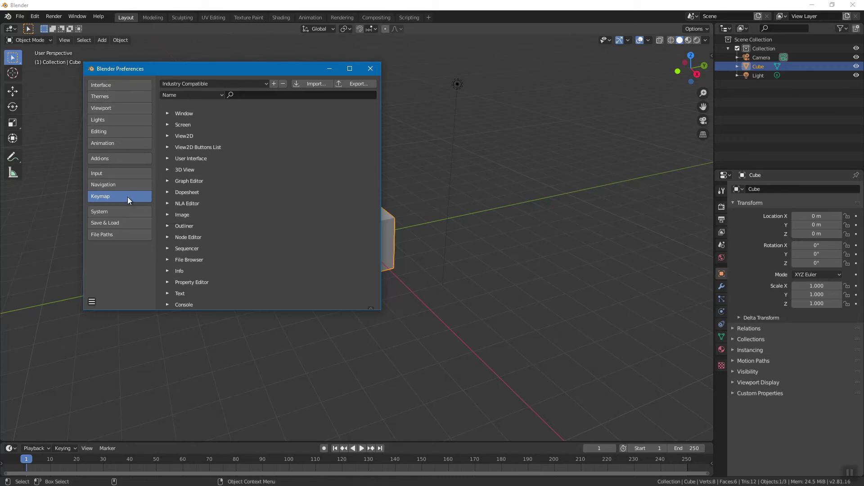
pyautogui.click(204, 83)
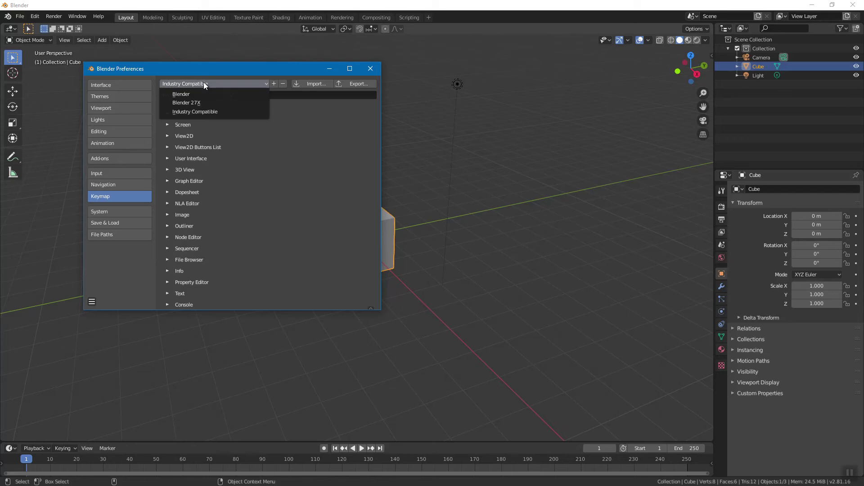
pyautogui.click(201, 114)
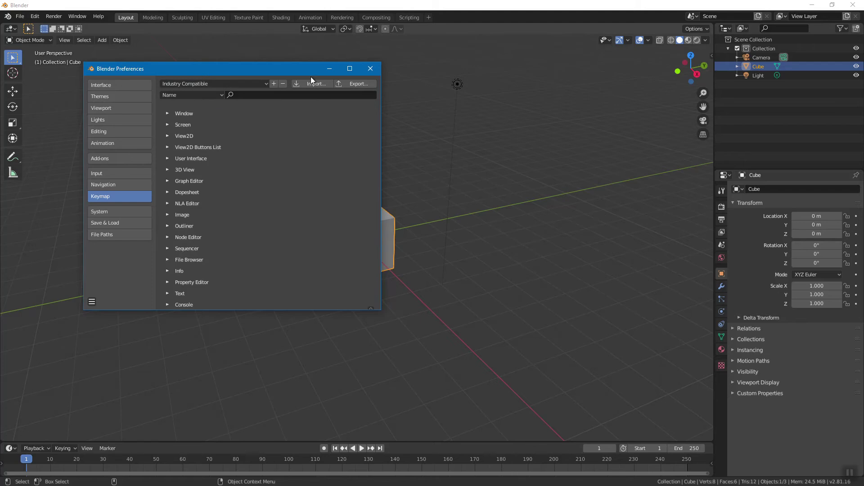
pyautogui.click(369, 69)
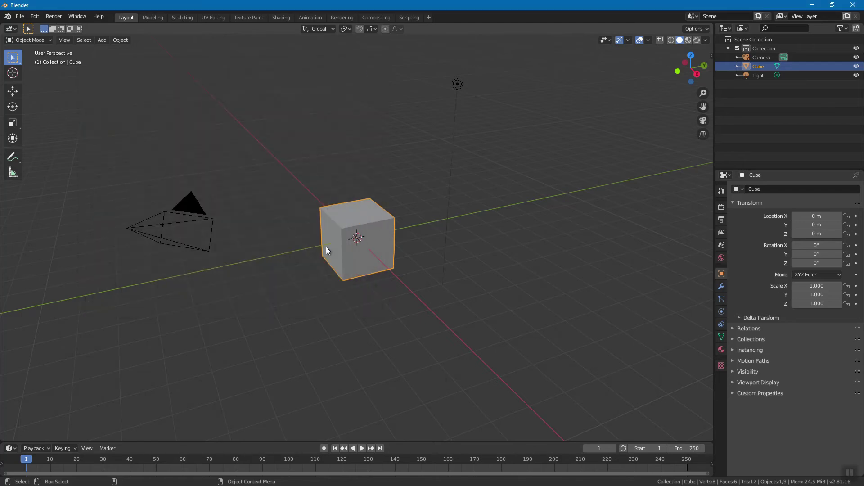
# Reopen the keymap preferences, choose the Industry Compatible preset again and close the window
pyautogui.click(34, 17)
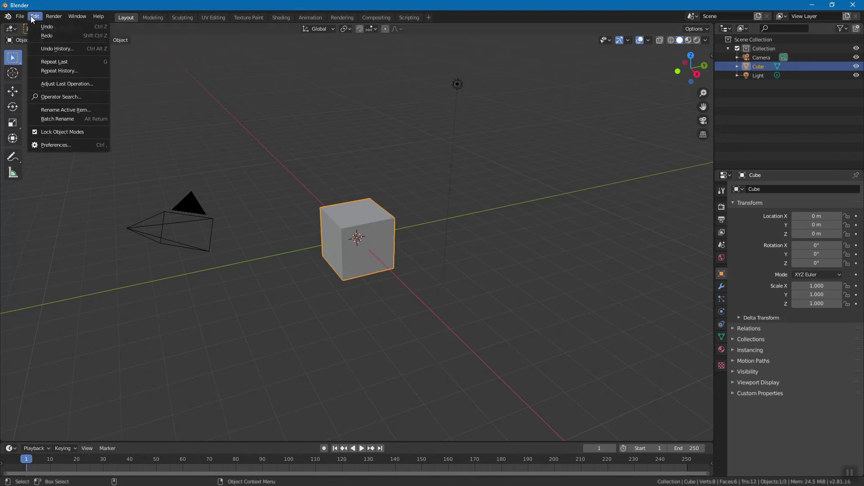
pyautogui.click(72, 144)
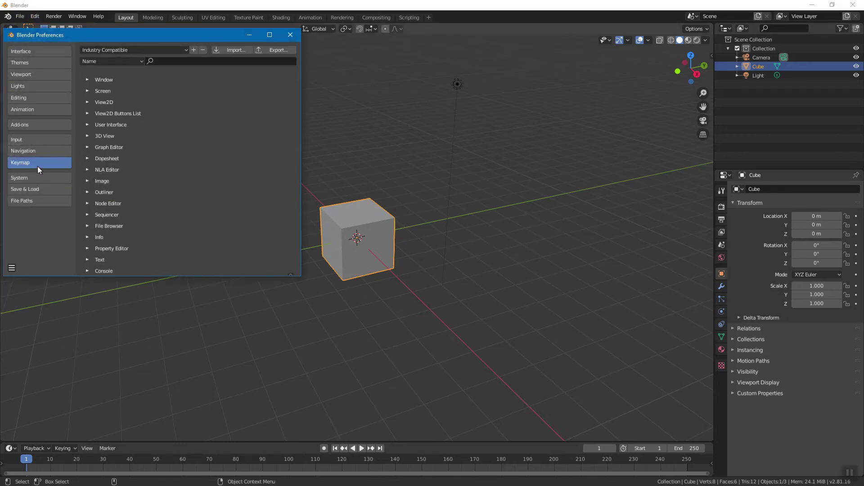
pyautogui.click(145, 47)
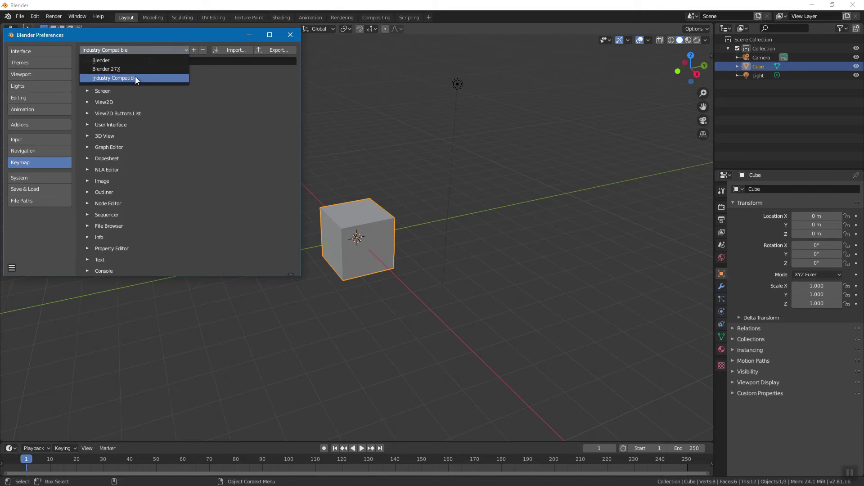
pyautogui.click(135, 78)
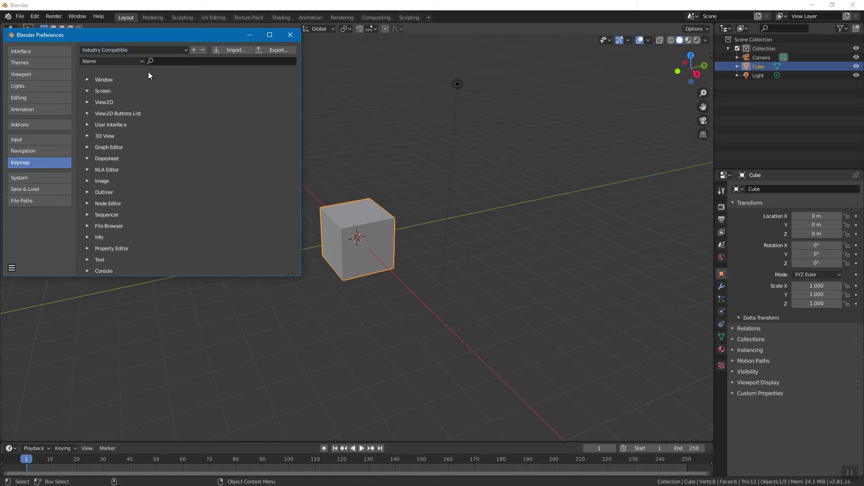
pyautogui.click(290, 35)
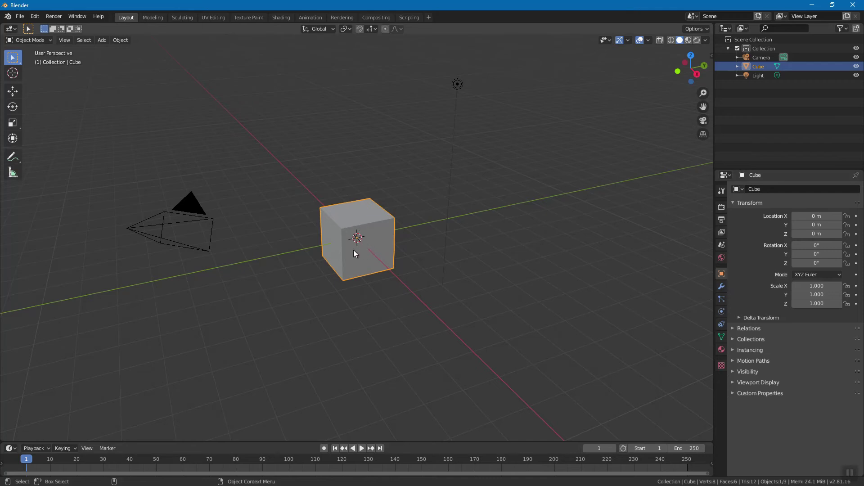
# Orbit around the default cube and zoom in and out to try the viewport navigation
pyautogui.keyDown('alt'); pyautogui.moveTo(331, 256); pyautogui.dragTo(406, 259); pyautogui.keyUp('alt')
pyautogui.scroll(8, 406, 259)
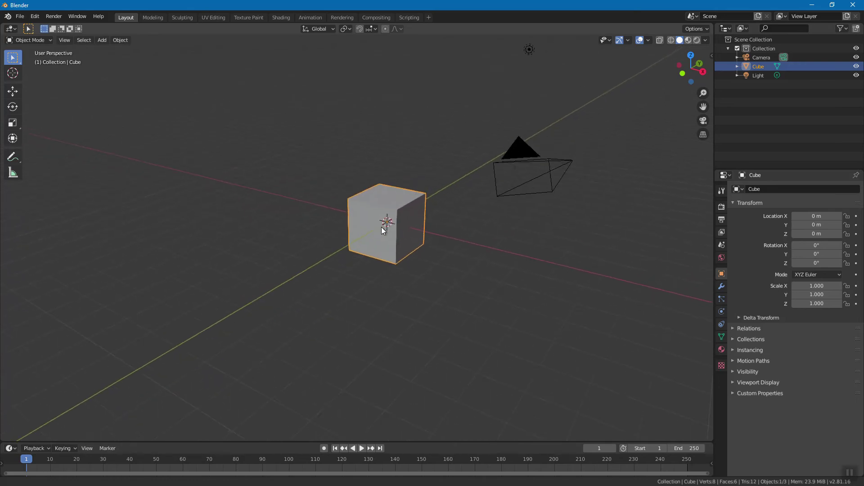
pyautogui.scroll(-3, 579, 258)
pyautogui.scroll(-2, 472, 257)
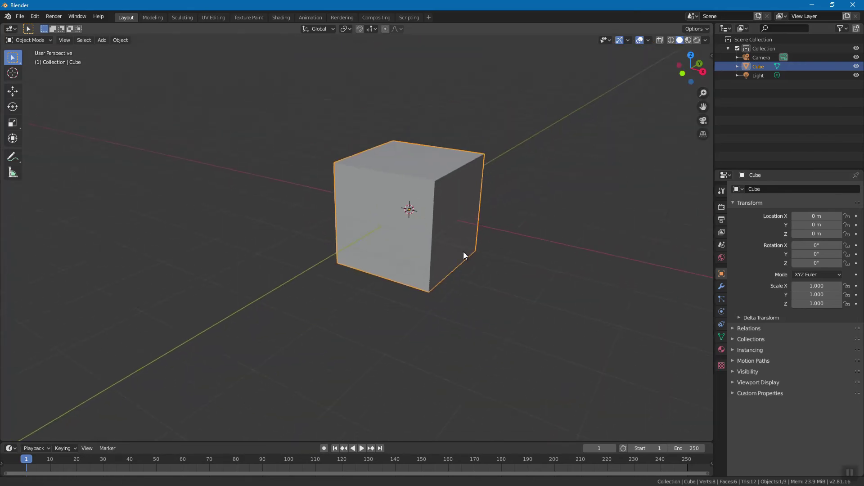
# Switch through the Move, Rotate and Scale tools on the cube and return to the Select Box tool
pyautogui.press('w')
pyautogui.press('e')
pyautogui.press('r')
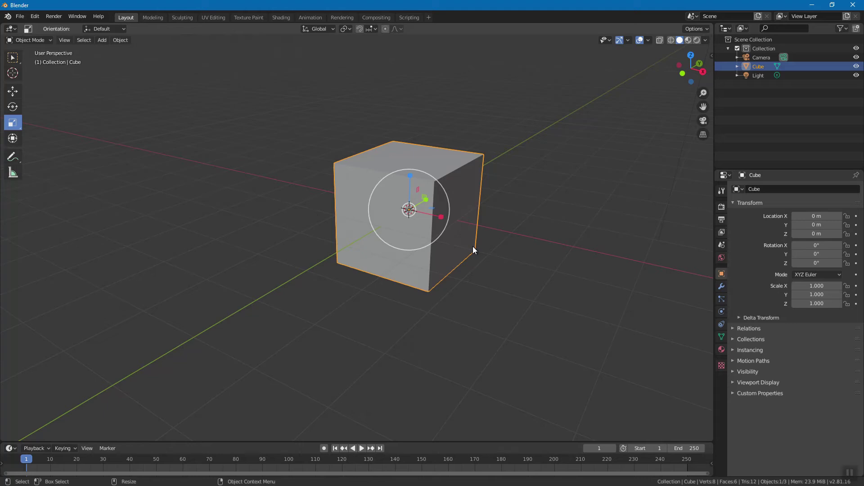
pyautogui.press('q')
pyautogui.keyDown('shift'); pyautogui.moveTo(490, 200); pyautogui.dragTo(432, 216, button='middle'); pyautogui.keyUp('shift')
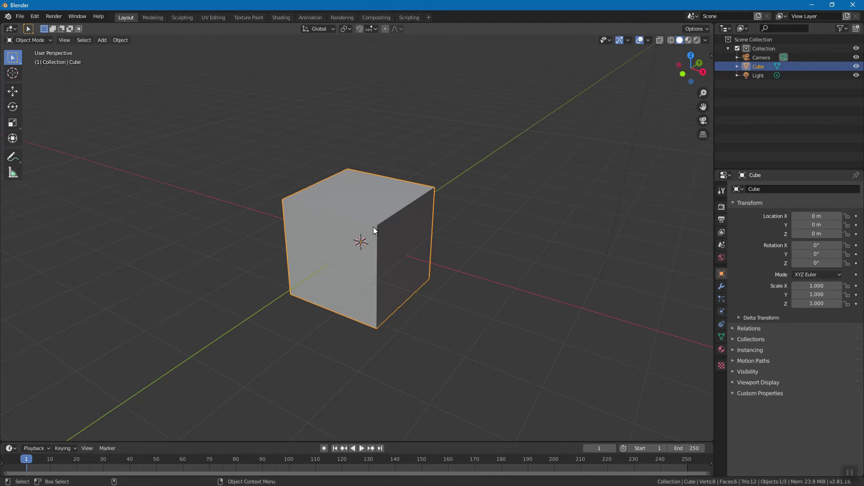
pyautogui.scroll(5, 504, 240)
pyautogui.scroll(-5, 393, 240)
# Review the Input and Navigation settings in the preferences and close the window
pyautogui.click(36, 17)
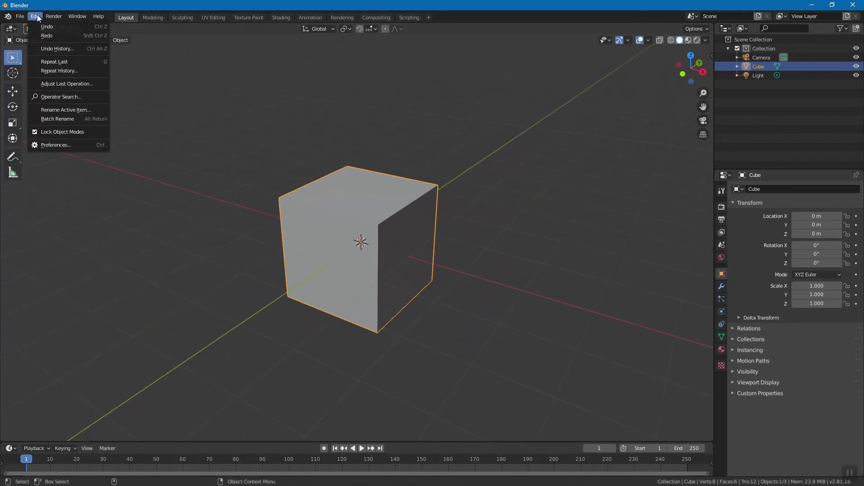
pyautogui.click(61, 144)
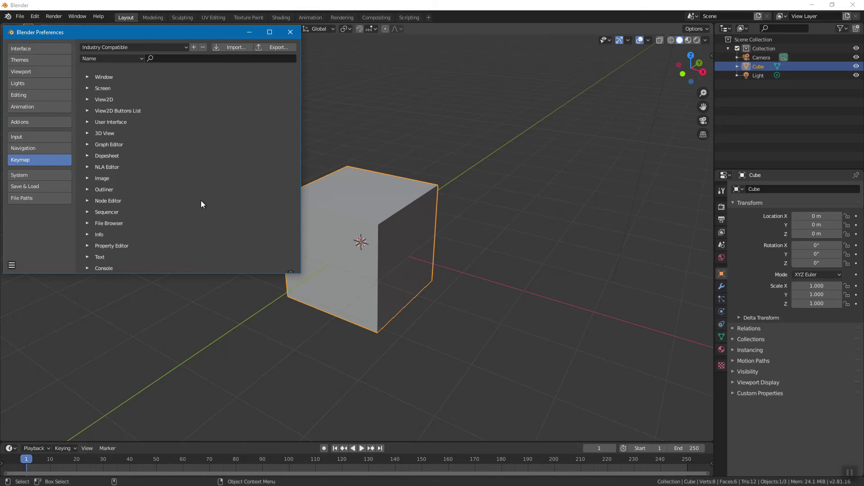
pyautogui.click(42, 138)
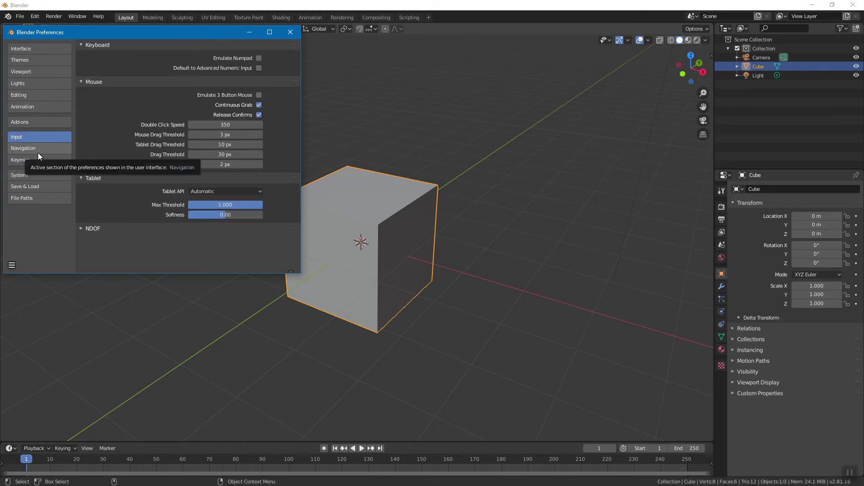
pyautogui.click(38, 149)
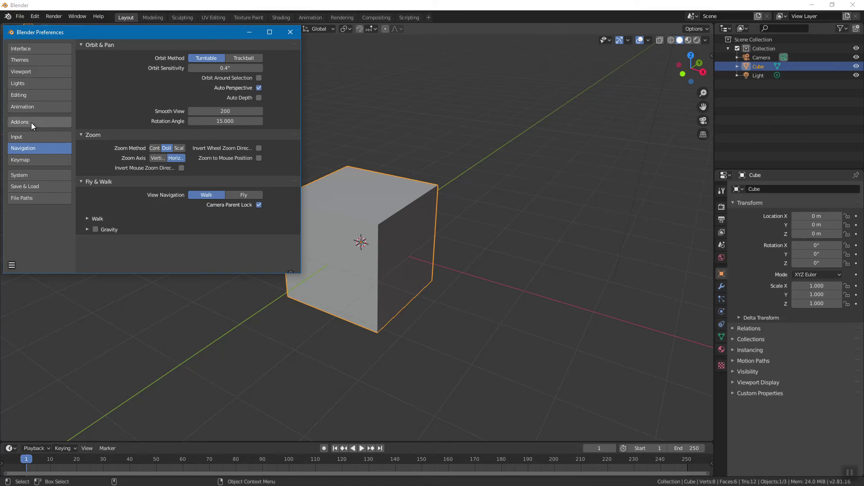
pyautogui.click(290, 33)
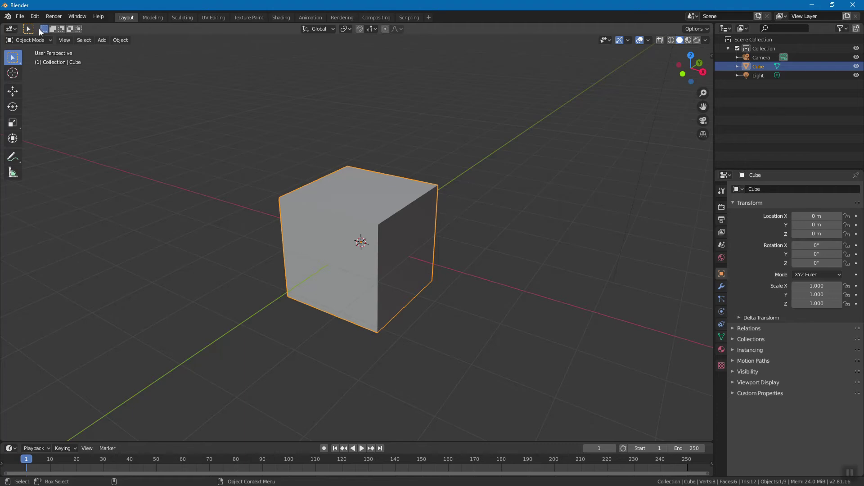
# Review the File, Edit, Render, Window and Help commands, including the available import and export formats
pyautogui.click(20, 18)
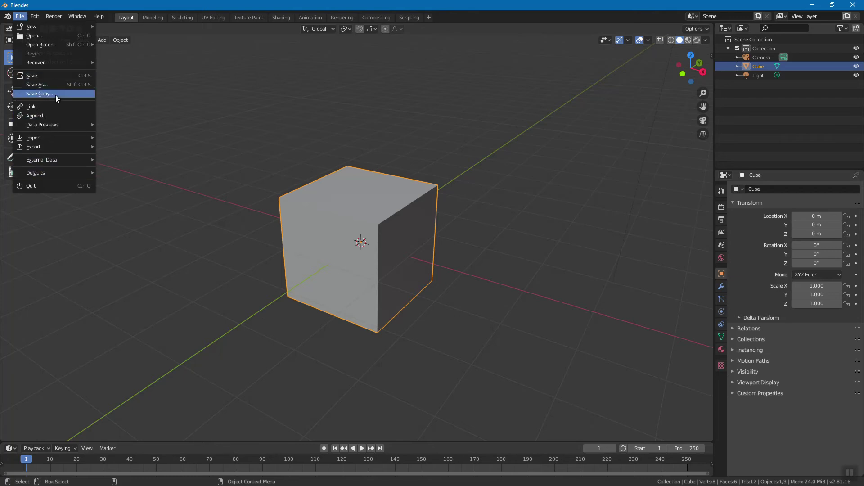
pyautogui.moveTo(42, 134)
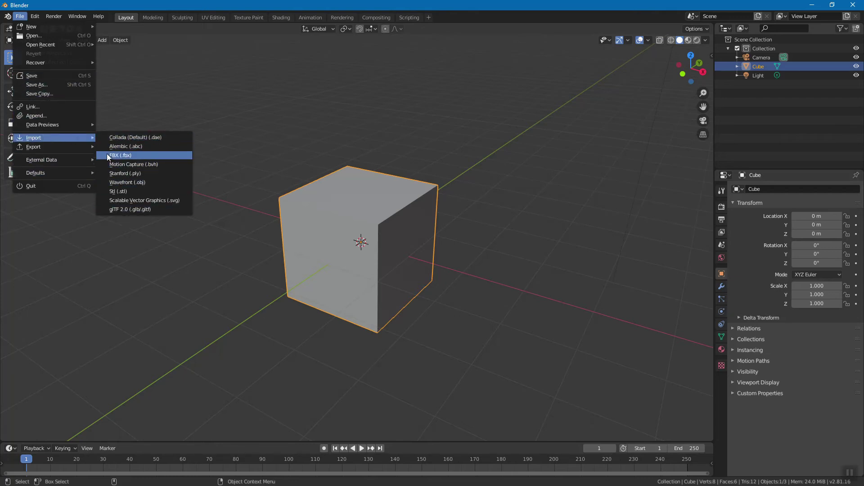
pyautogui.moveTo(77, 147)
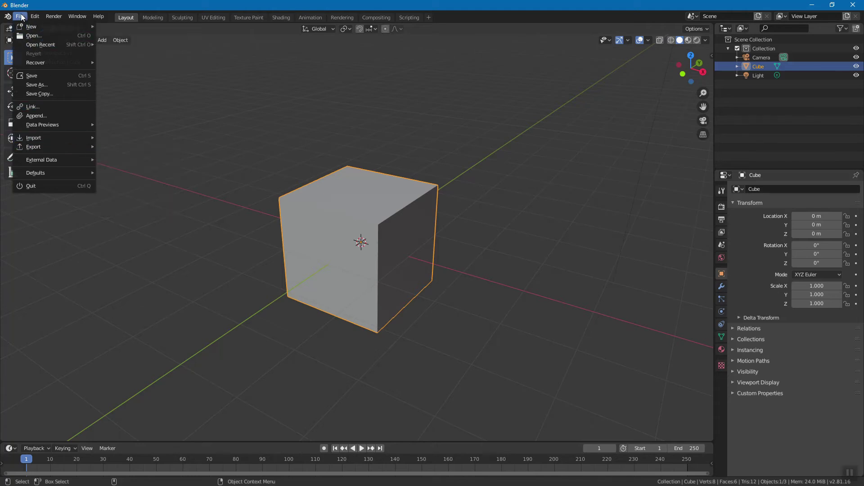
pyautogui.press('Escape')
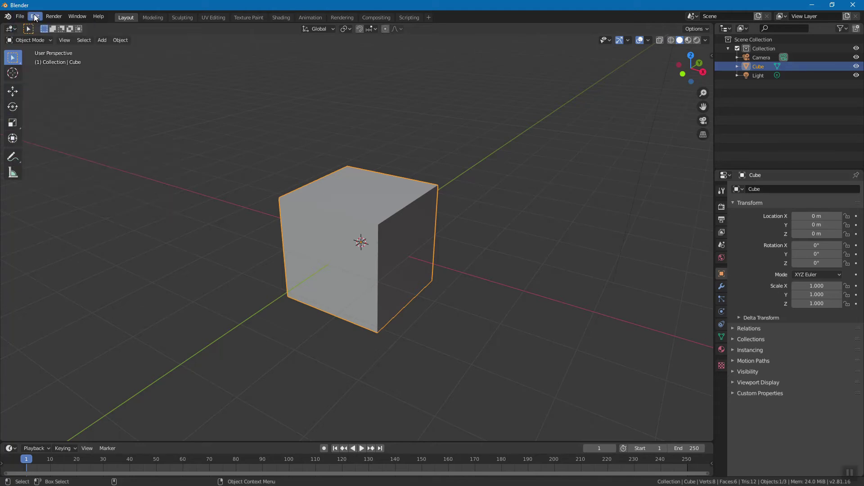
pyautogui.click(34, 16)
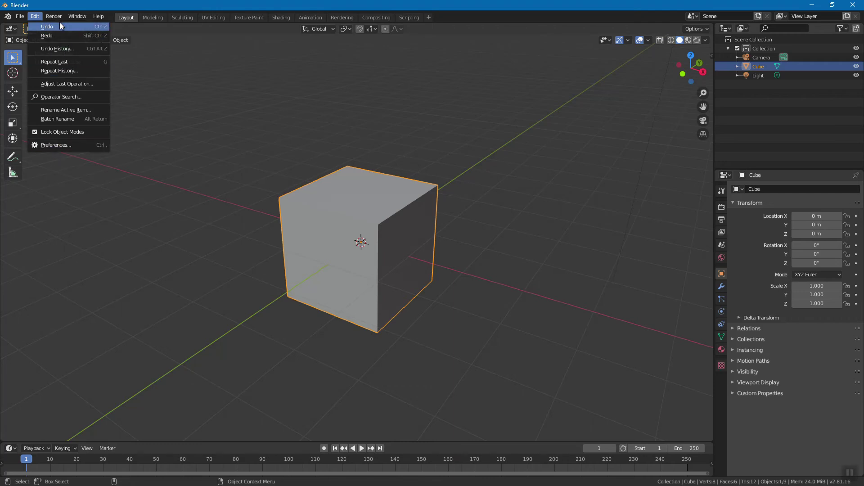
pyautogui.press('Escape')
pyautogui.click(50, 19)
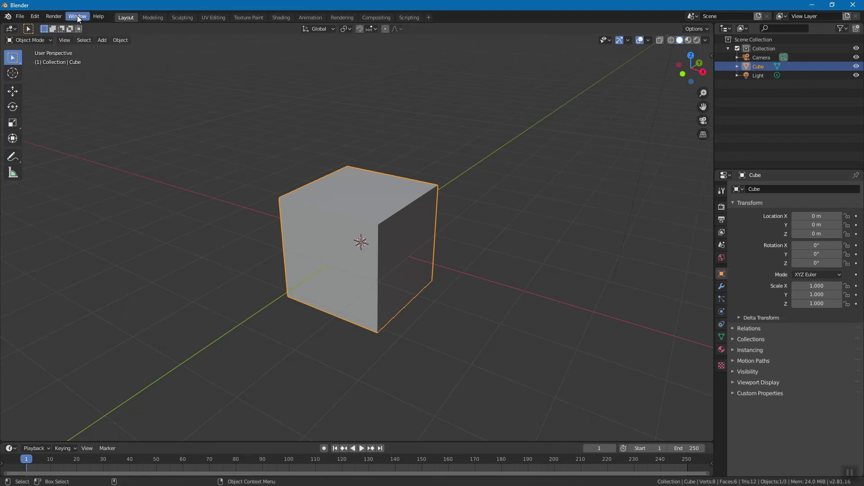
pyautogui.click(78, 18)
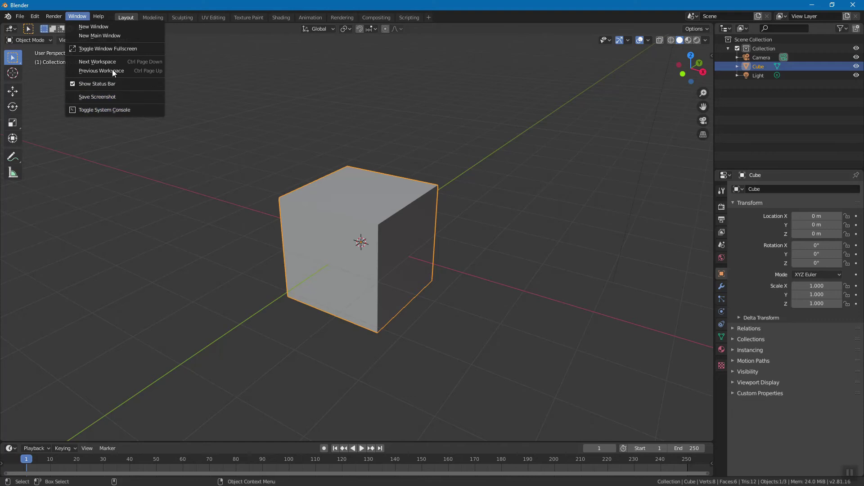
pyautogui.moveTo(98, 18)
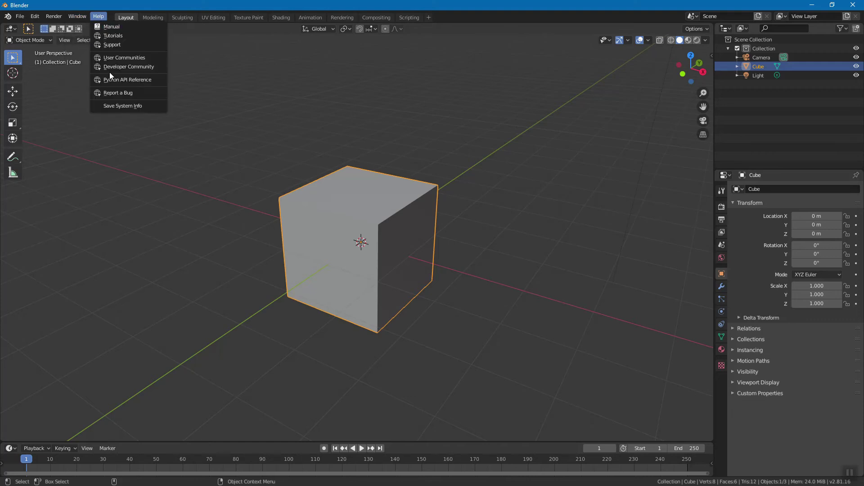
pyautogui.click(93, 19)
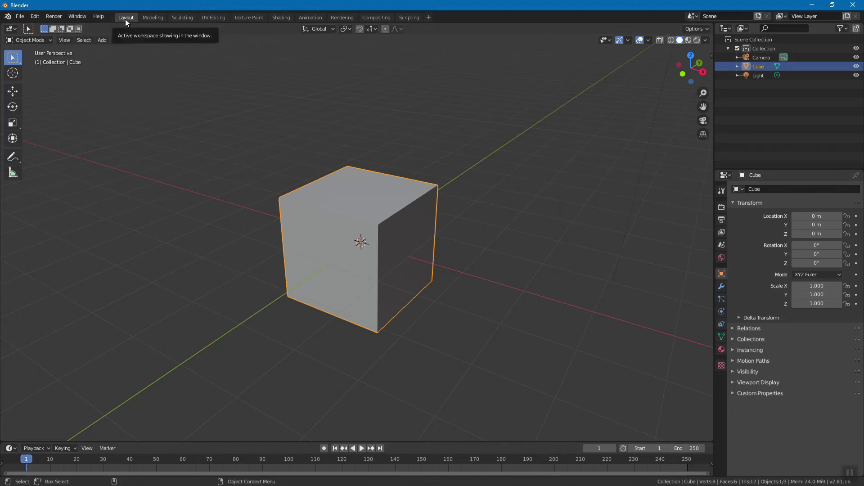
# Look through the Modeling, UV Editing and Texture Paint workspaces, return to Modeling and review the available object interaction modes
pyautogui.click(152, 17)
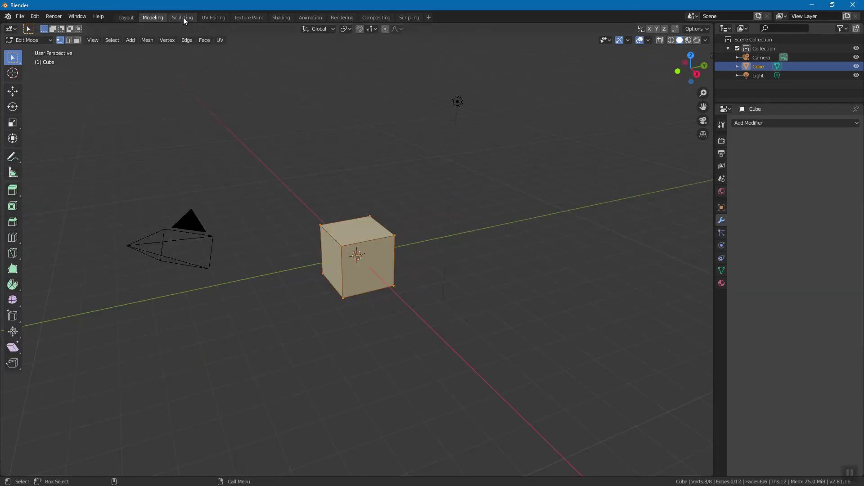
pyautogui.click(208, 16)
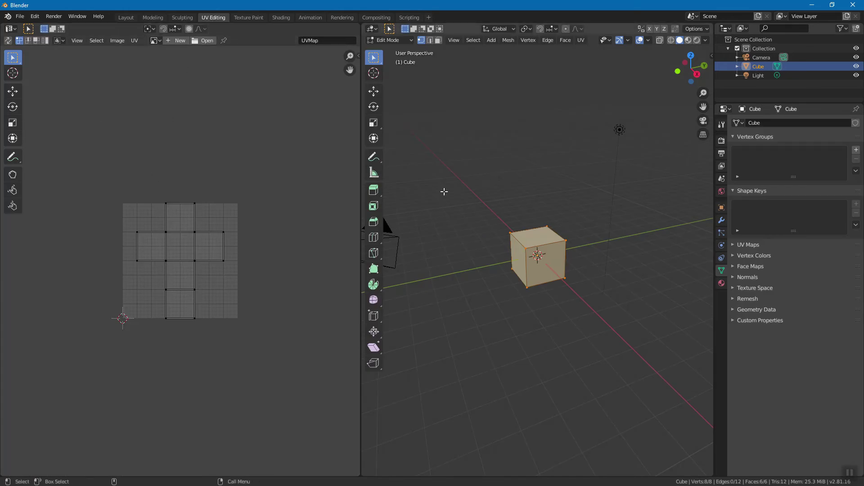
pyautogui.click(249, 17)
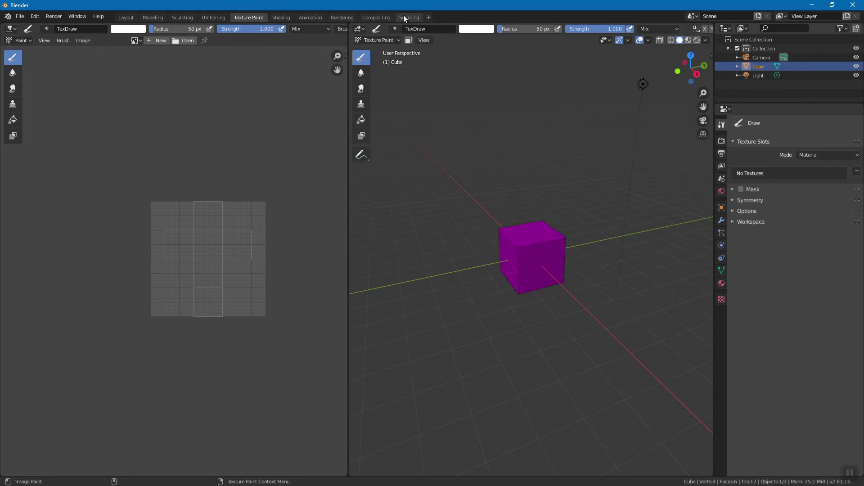
pyautogui.click(154, 17)
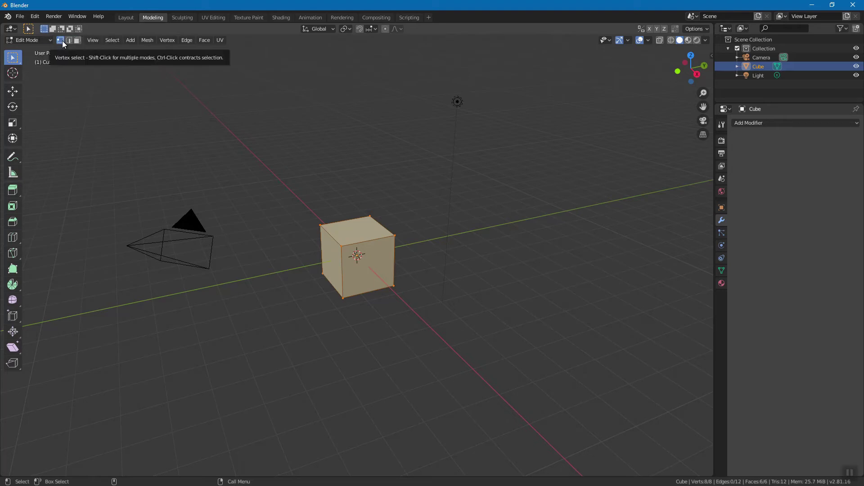
pyautogui.click(39, 40)
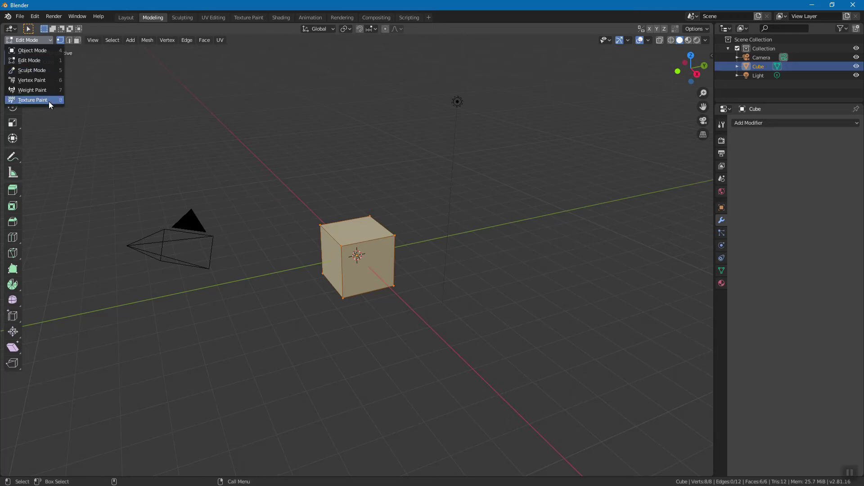
pyautogui.click(50, 40)
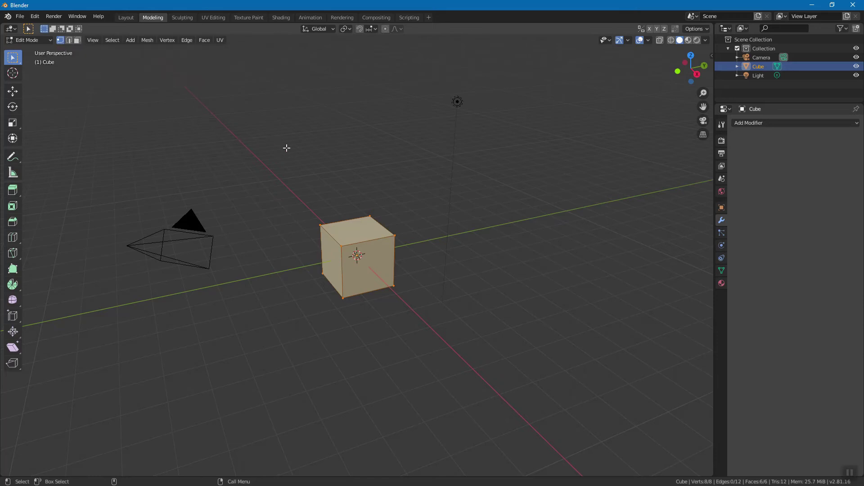
# Select the cube's near top vertex, a top edge and the top face, using vertex, edge and face select modes in turn
pyautogui.moveTo(352, 248); pyautogui.dragTo(400, 227, button='middle')
pyautogui.click(357, 238)
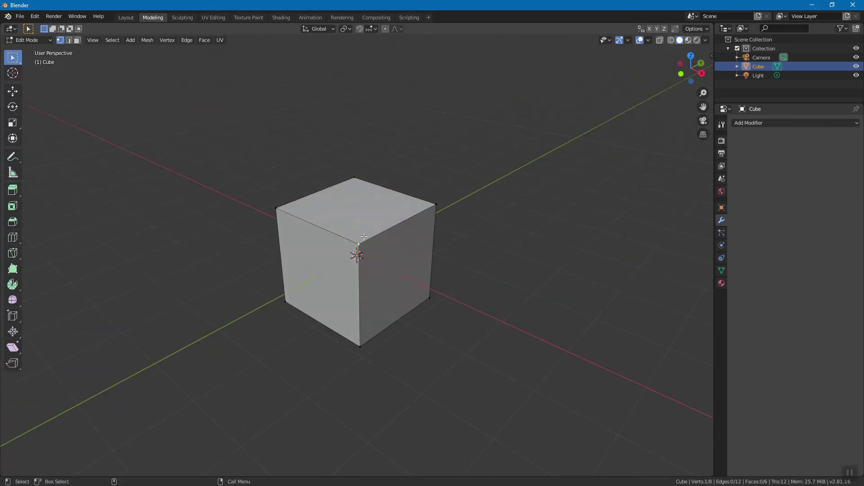
pyautogui.press('2')
pyautogui.click(393, 224)
pyautogui.press('3')
pyautogui.click(375, 215)
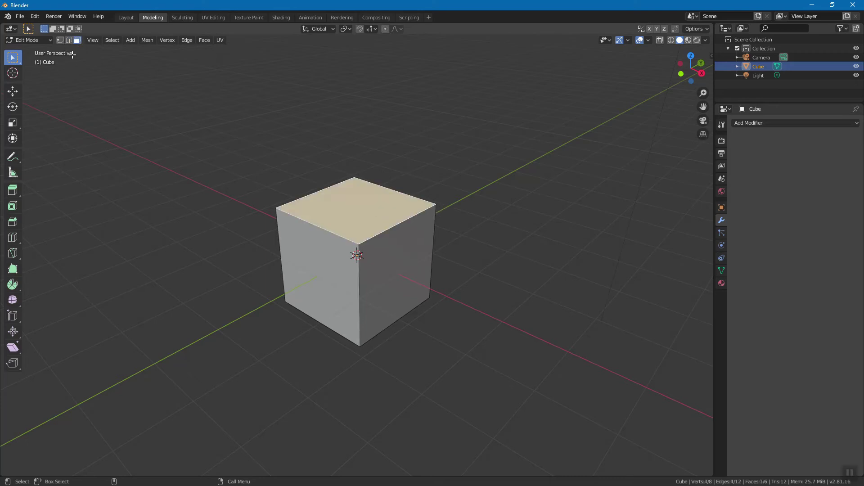
# Undo and redo the last two selection changes, and toggle between Object Mode and Edit Mode, ending in Edit Mode
pyautogui.hotkey('ctrl', 'z')
pyautogui.hotkey('ctrl', 'z')
pyautogui.hotkey('ctrl', 'shift', 'z')
pyautogui.hotkey('ctrl', 'shift', 'z')
pyautogui.press('Tab')
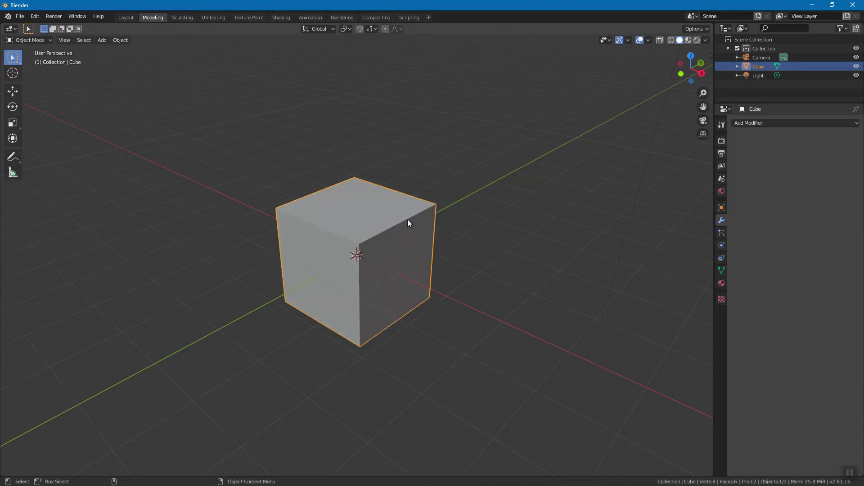
pyautogui.press('Tab')
pyautogui.press('Tab')
pyautogui.press('Tab')
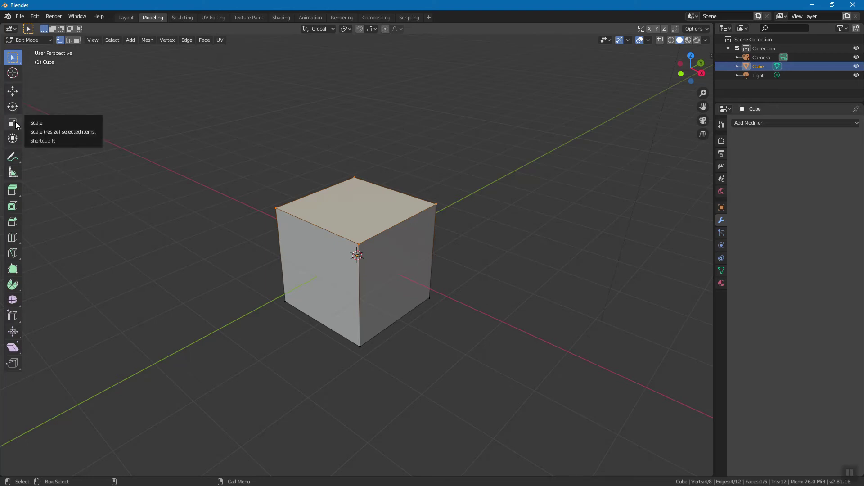
# Switch from box selection to the Select Circle tool and clear the selection on the cube
pyautogui.click(18, 60)
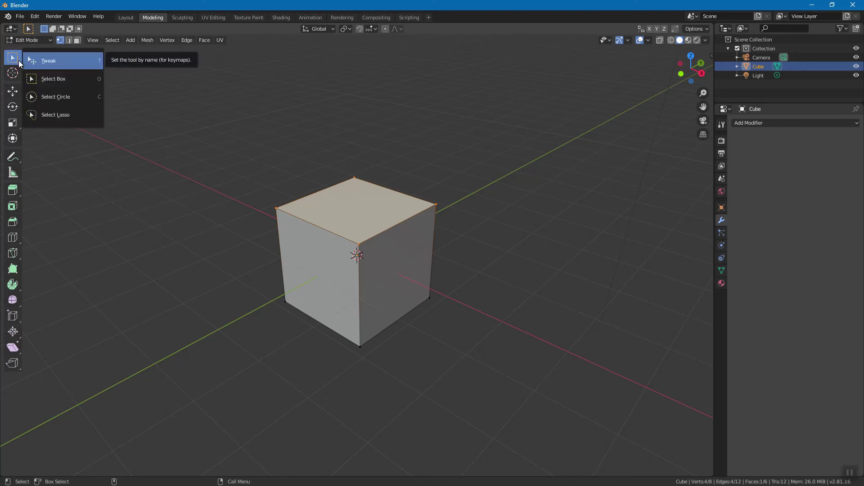
pyautogui.click(71, 98)
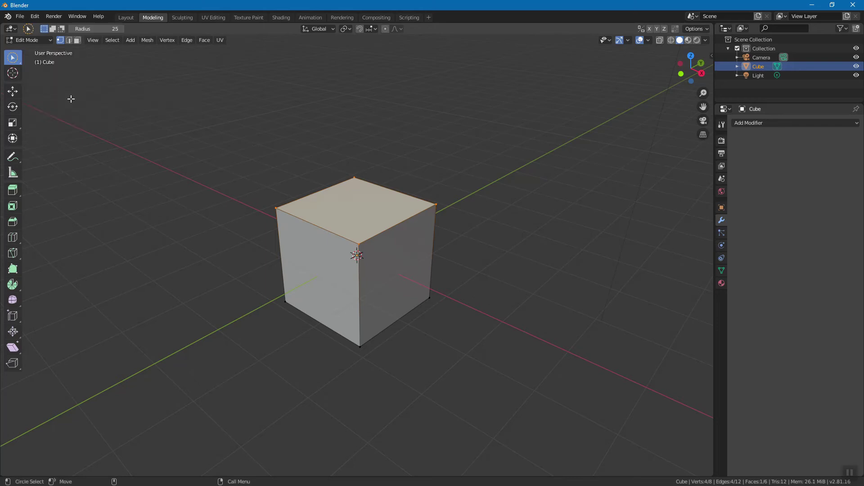
pyautogui.rightClick(13, 58)
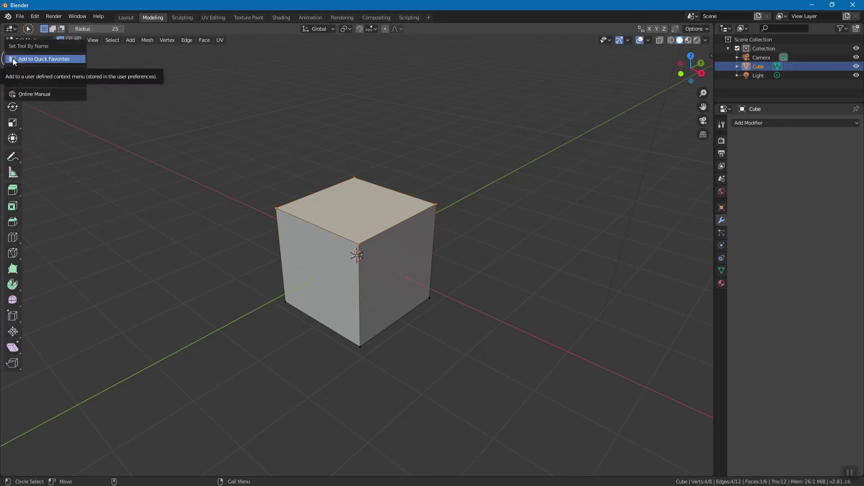
pyautogui.click(174, 107)
pyautogui.rightClick(17, 61)
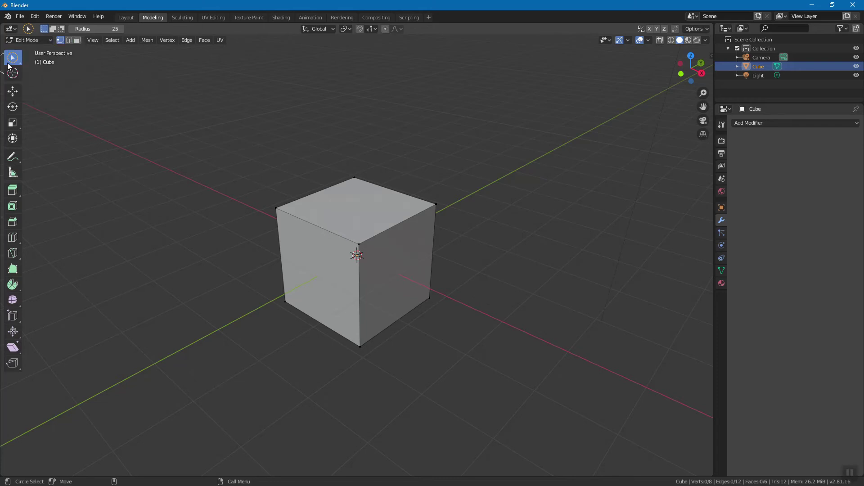
# Switch to the Select Box tool, try a box selection over the cube's upper corner and clear it
pyautogui.click(13, 60)
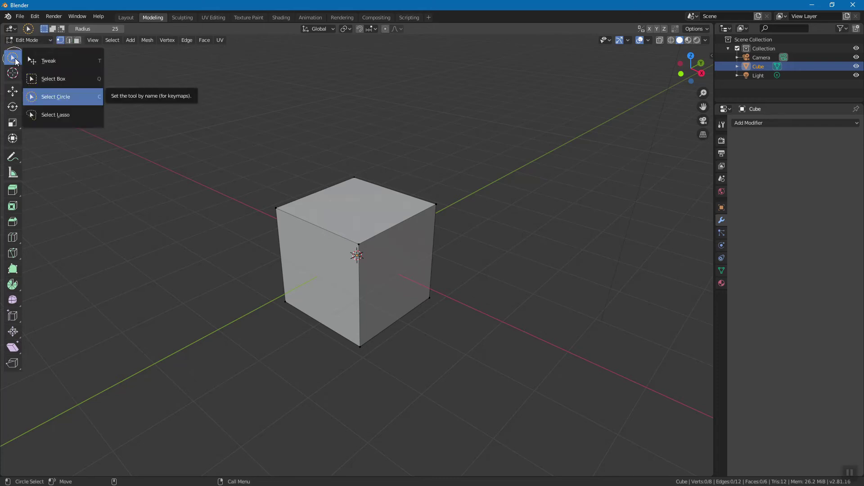
pyautogui.click(55, 80)
pyautogui.moveTo(202, 120); pyautogui.dragTo(342, 236)
pyautogui.click(229, 161)
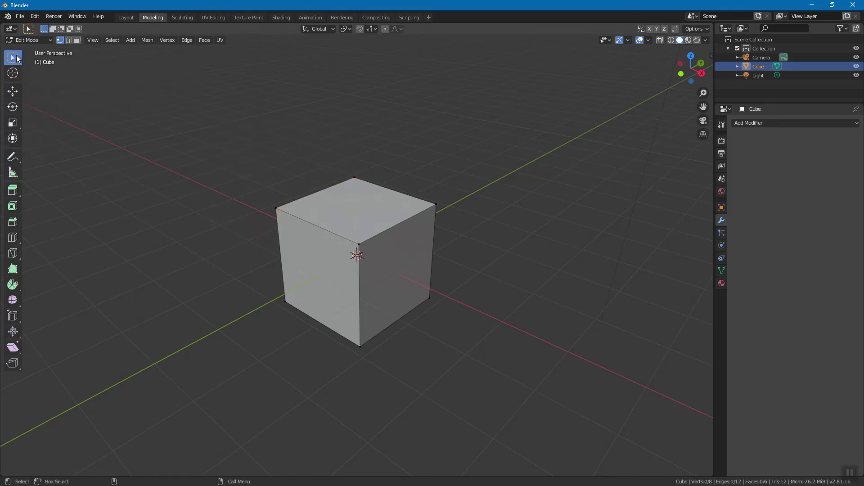
# Switch to the Select Circle tool and brush over the cube's top face to select its four vertices
pyautogui.click(16, 60)
pyautogui.click(45, 97)
pyautogui.moveTo(376, 216)
pyautogui.mouseDown()
pyautogui.moveTo(369, 216)
pyautogui.moveTo(361, 245)
pyautogui.moveTo(284, 212)
pyautogui.moveTo(330, 183)
pyautogui.moveTo(406, 191)
pyautogui.moveTo(440, 204)
pyautogui.mouseUp()
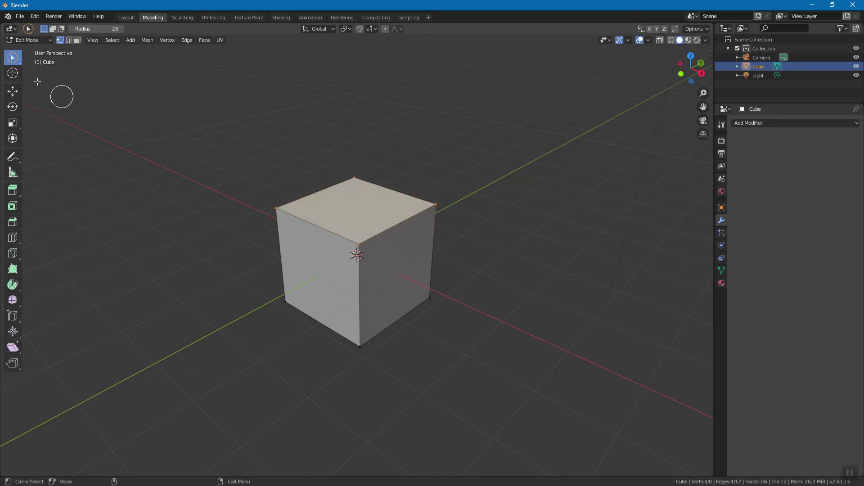
# Clear the vertex selection and set the Select Circle radius to 36
pyautogui.rightClick(17, 60)
pyautogui.click(350, 204)
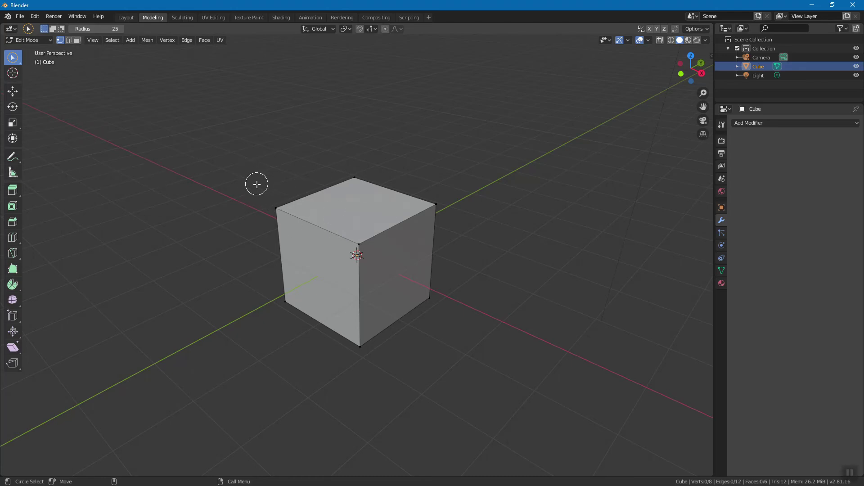
pyautogui.moveTo(255, 213); pyautogui.dragTo(355, 211, button='middle')
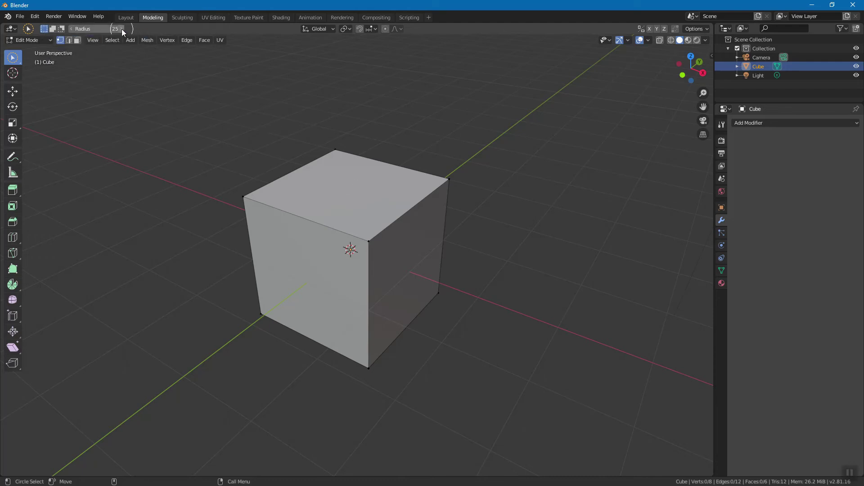
pyautogui.moveTo(116, 29); pyautogui.dragTo(119, 29)
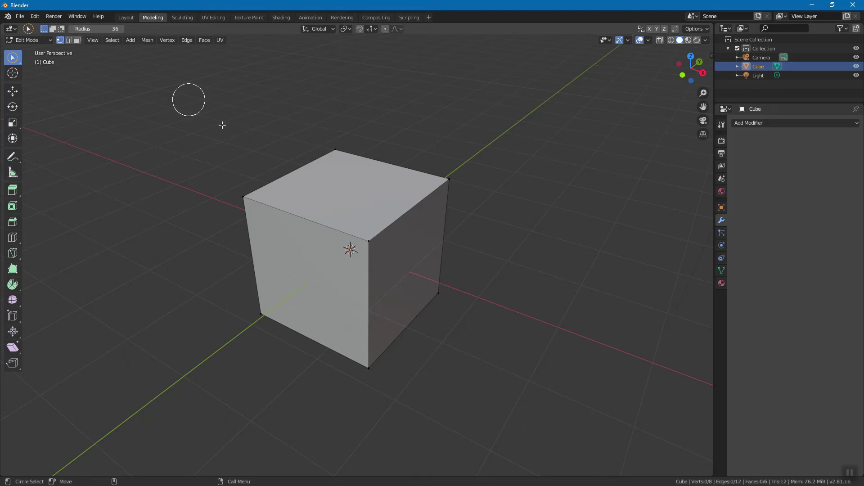
# Examine the Edit Mode view and selection commands, including the Select More/Less options
pyautogui.click(90, 42)
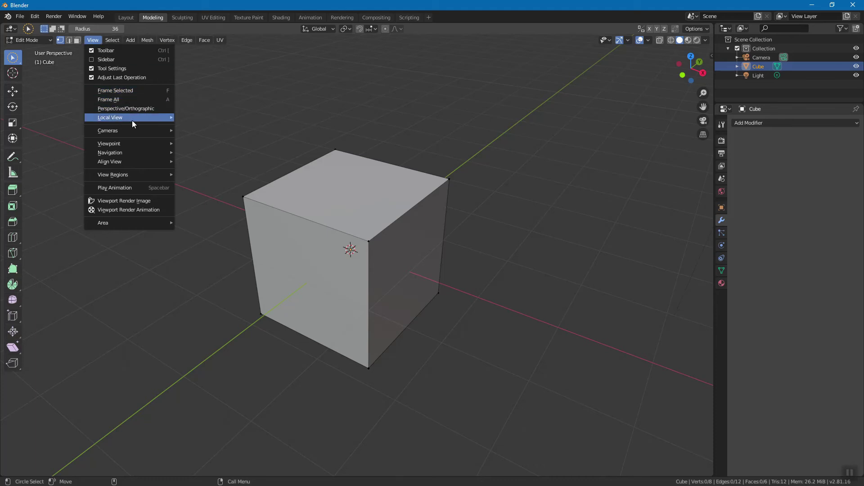
pyautogui.click(112, 40)
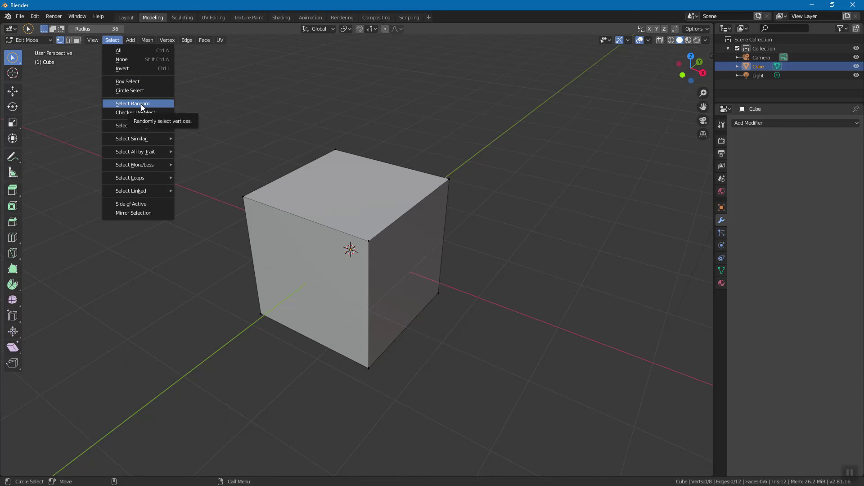
pyautogui.click(133, 91)
pyautogui.click(112, 39)
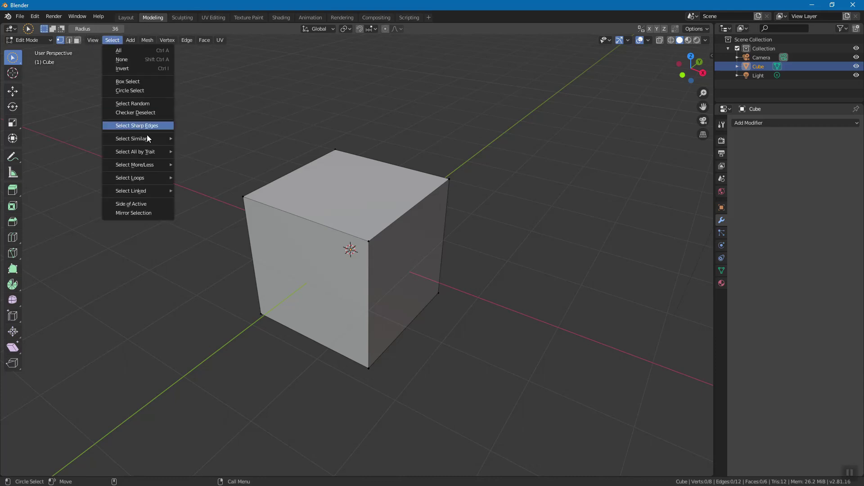
pyautogui.moveTo(149, 140)
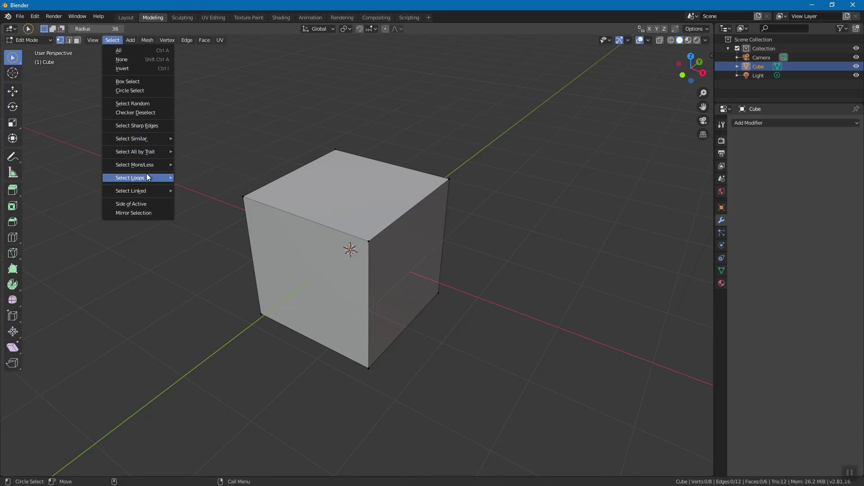
pyautogui.moveTo(149, 165)
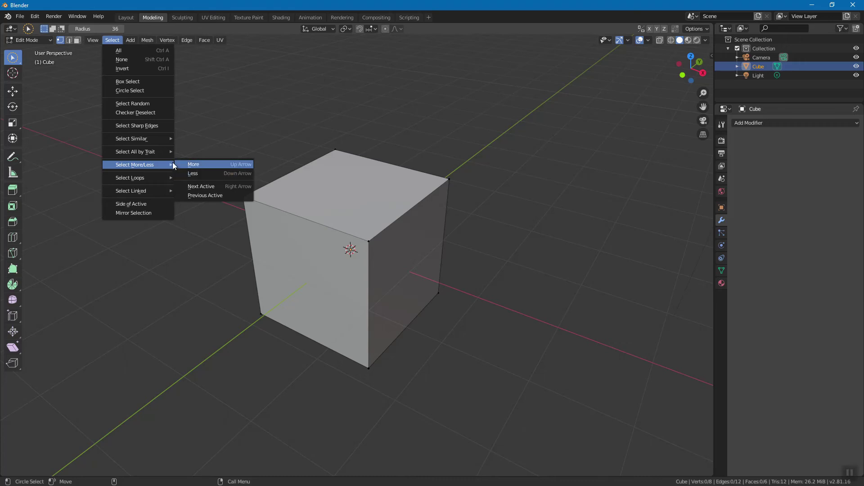
pyautogui.click(138, 39)
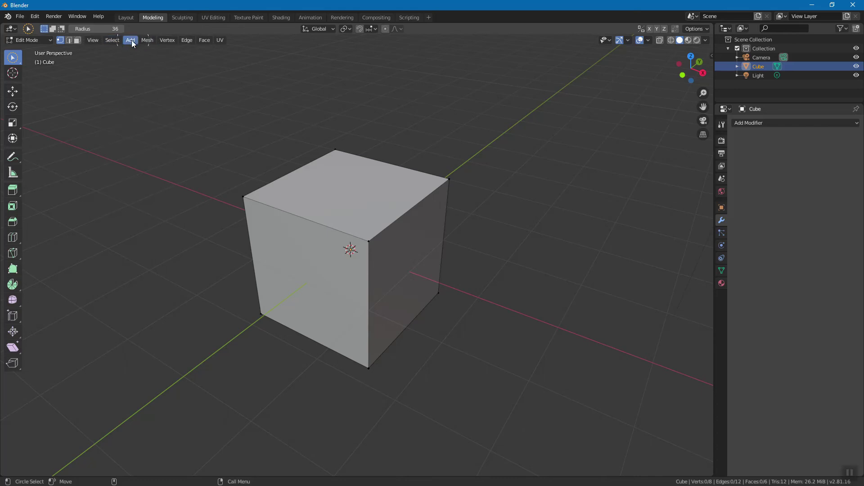
# Examine the primitives available to add and the mesh, vertex, edge and face editing commands
pyautogui.click(131, 41)
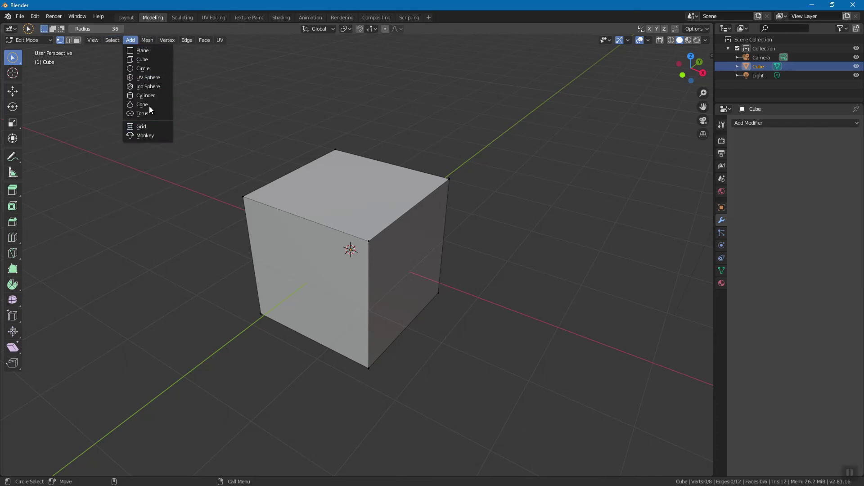
pyautogui.click(147, 40)
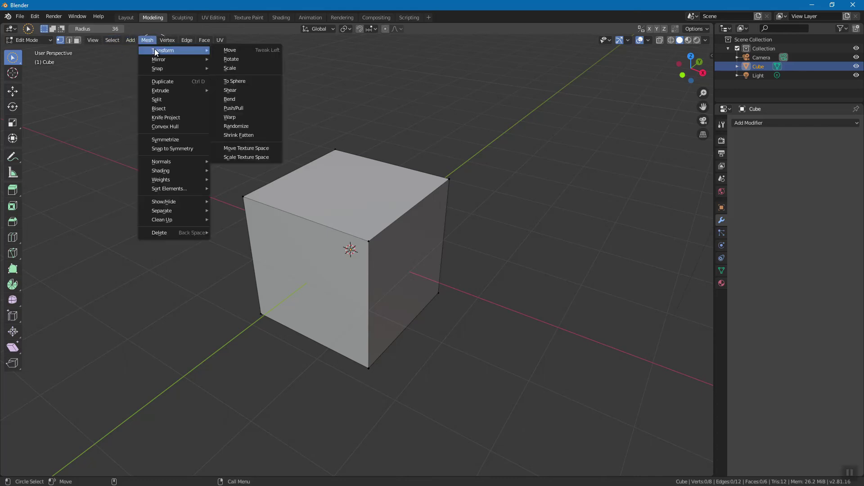
pyautogui.moveTo(158, 63)
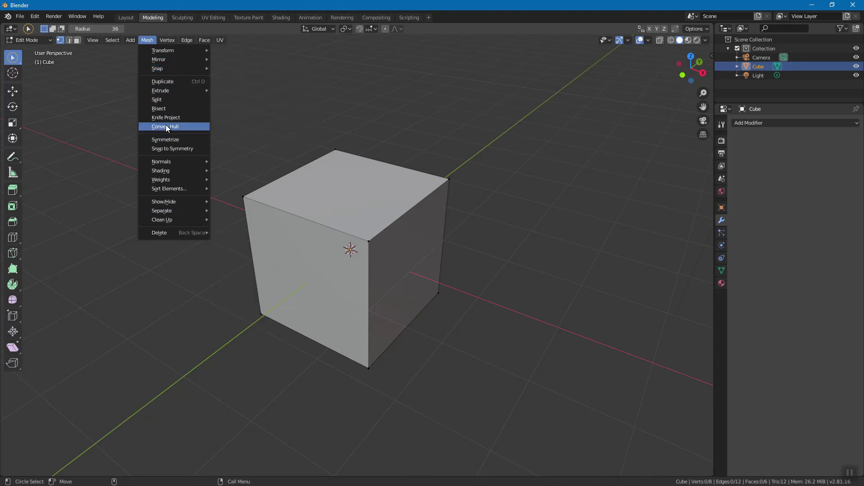
pyautogui.moveTo(165, 40)
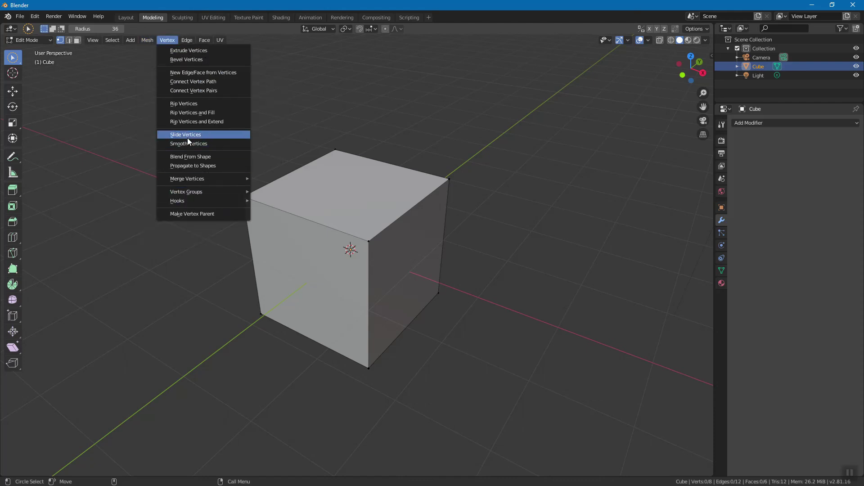
pyautogui.click(183, 39)
pyautogui.click(204, 40)
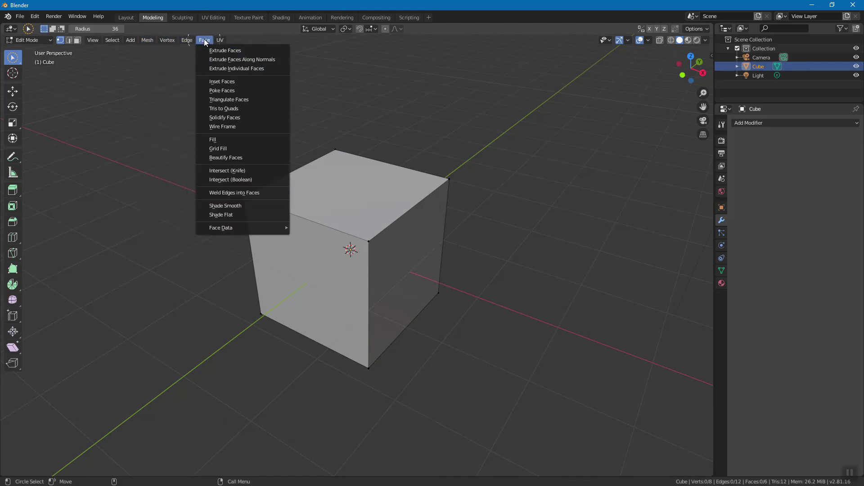
pyautogui.click(205, 42)
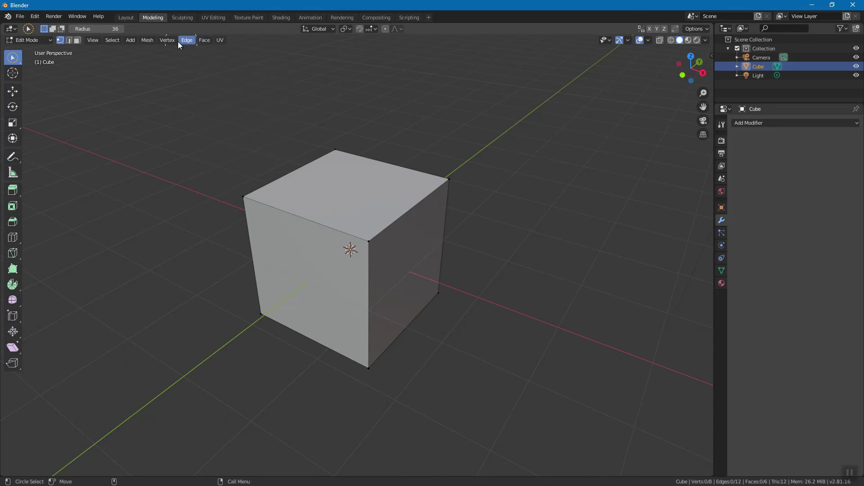
pyautogui.click(203, 41)
pyautogui.click(170, 41)
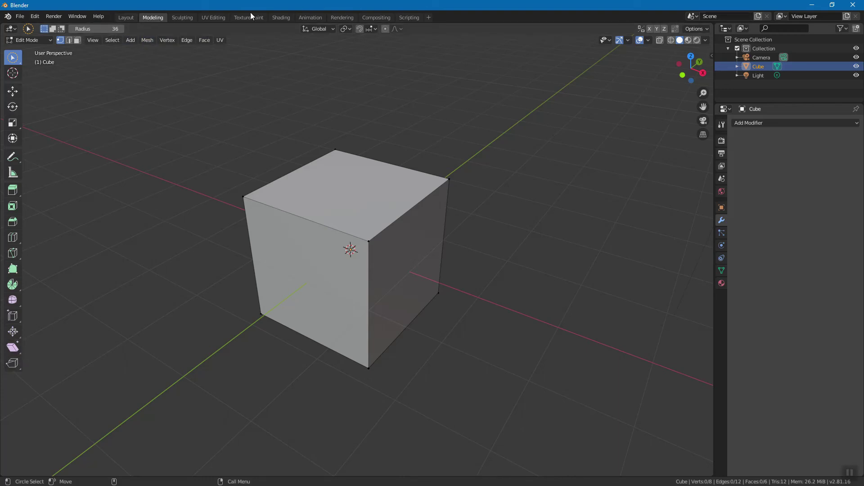
# Look at the Sculpting workspace and return to the Modeling workspace
pyautogui.click(182, 17)
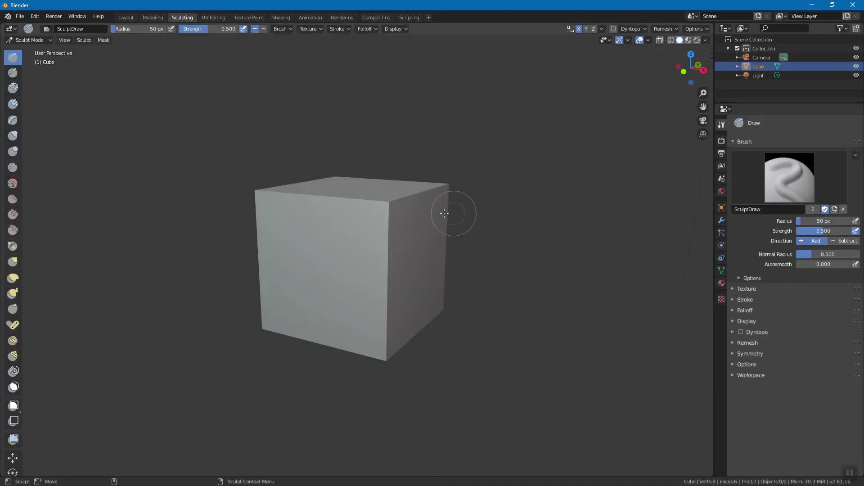
pyautogui.click(155, 17)
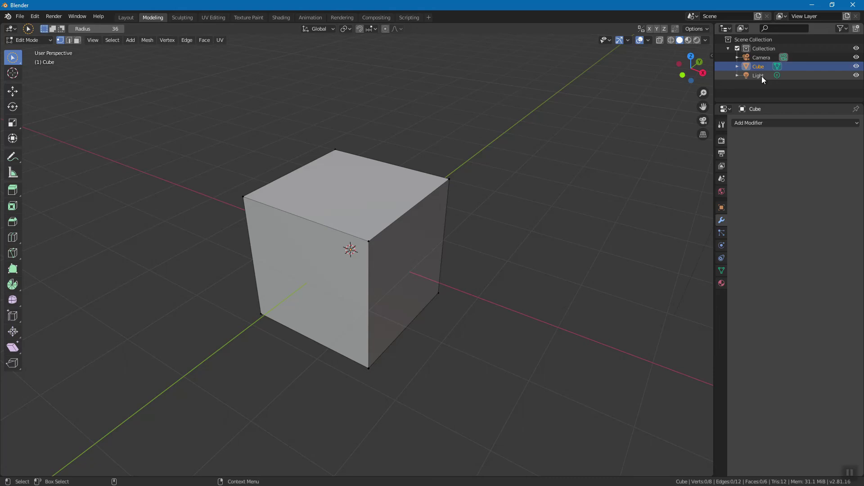
# Expand the Cube object in the Outliner to inspect its mesh data and collapse it again
pyautogui.moveTo(428, 245); pyautogui.dragTo(527, 183, button='middle')
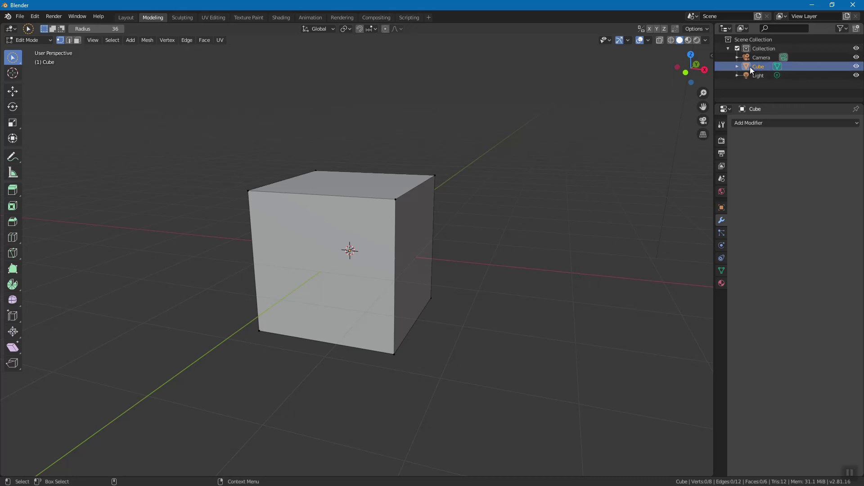
pyautogui.click(737, 66)
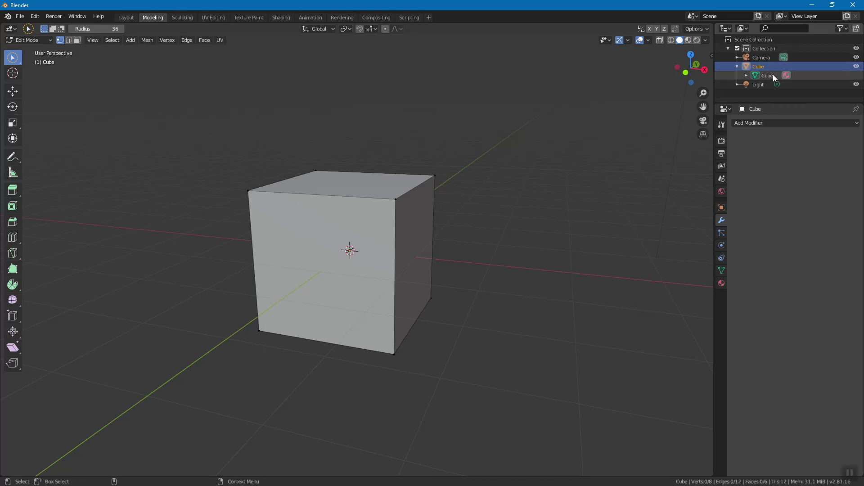
pyautogui.click(737, 67)
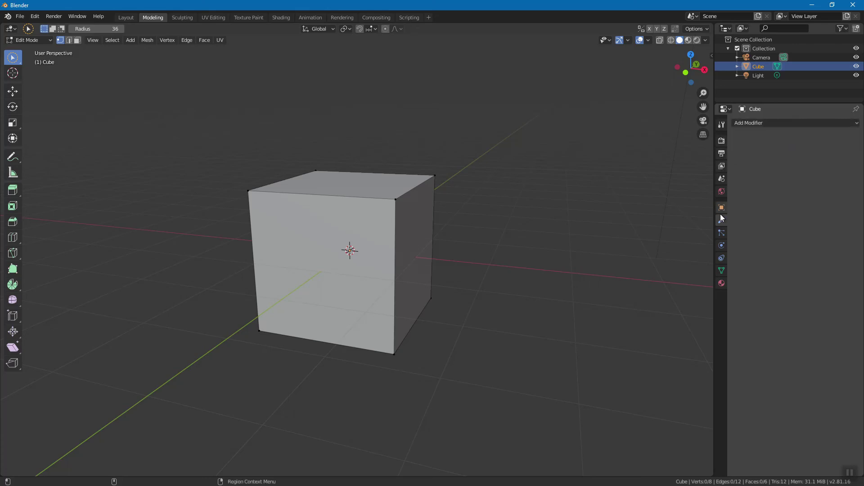
# Show the active tool's settings in the Properties editor and switch to the Move tool
pyautogui.click(723, 126)
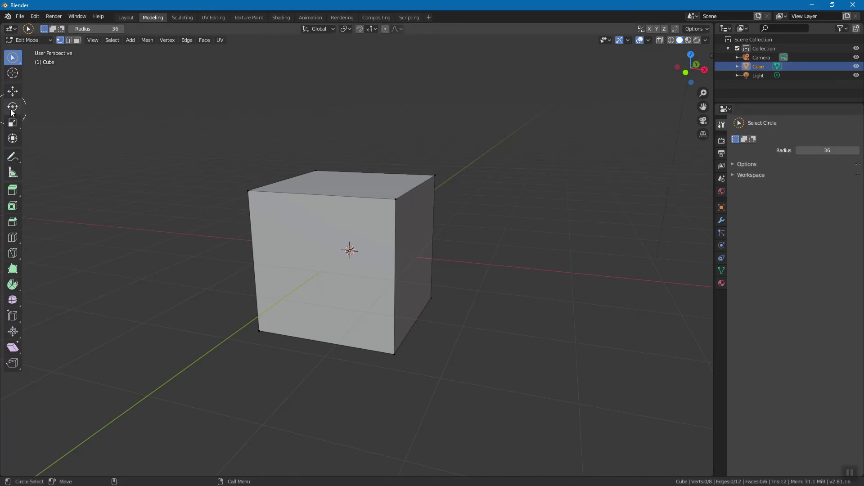
pyautogui.click(14, 94)
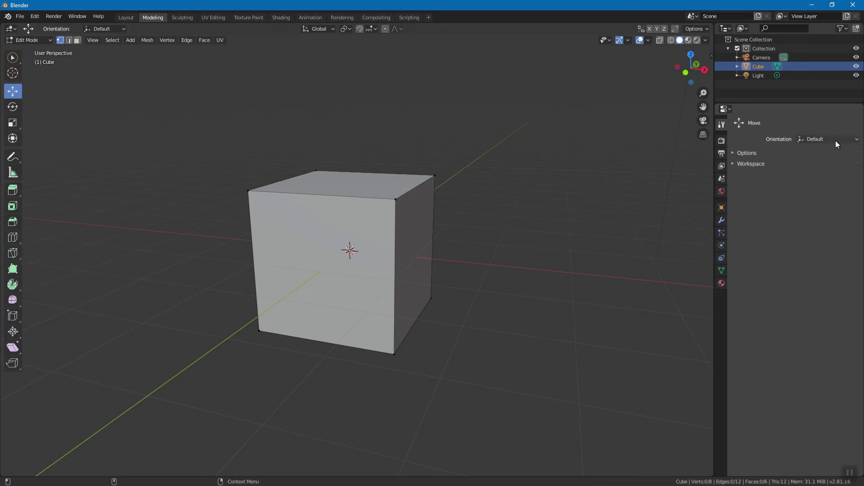
# Examine the render, output, view layer, world, modifier and object properties, and return to the active tool settings
pyautogui.click(722, 142)
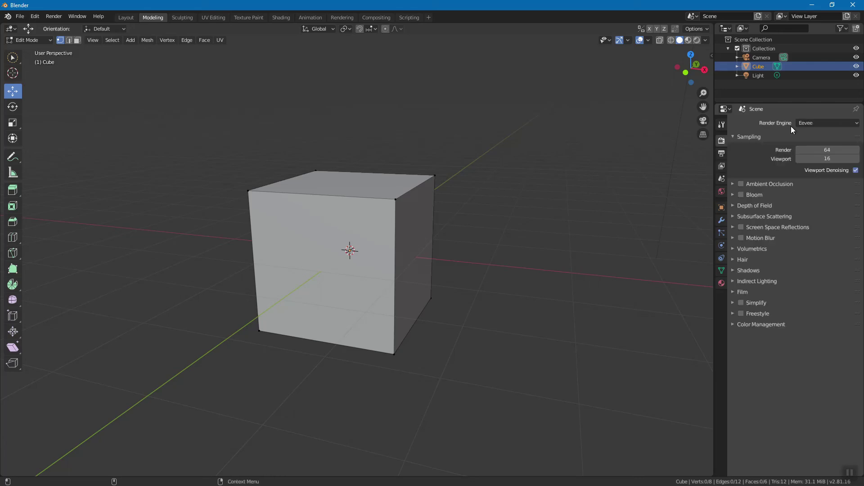
pyautogui.click(721, 155)
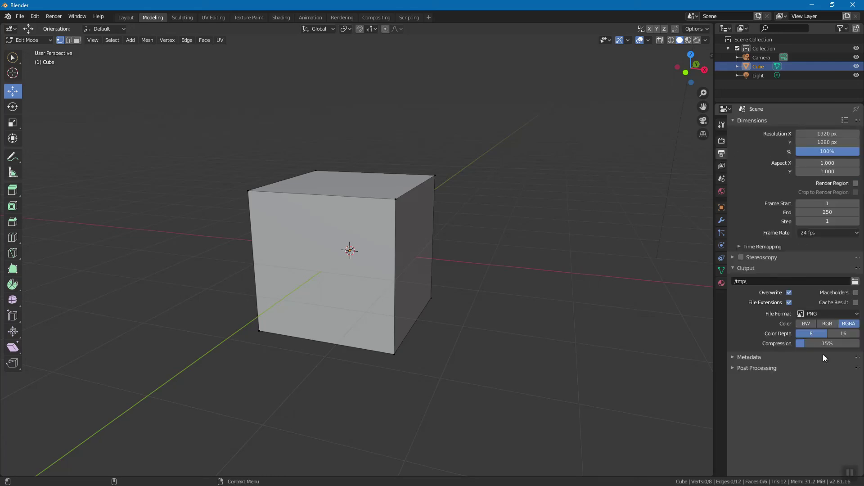
pyautogui.click(722, 167)
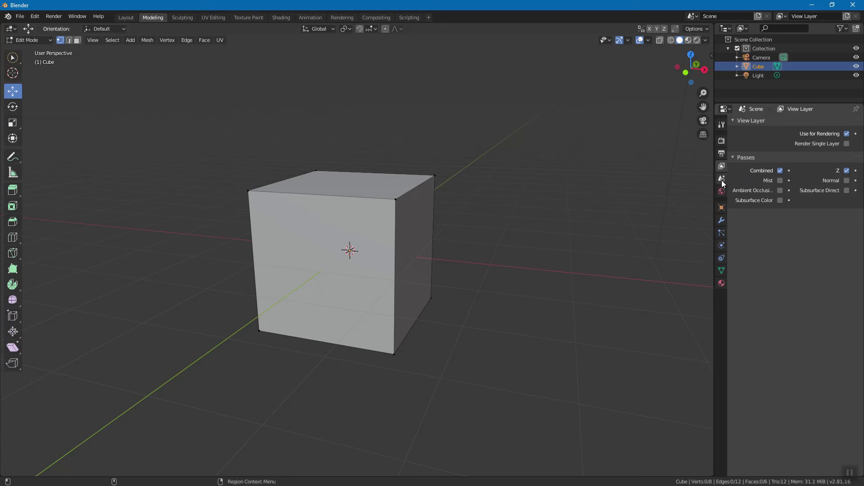
pyautogui.click(722, 192)
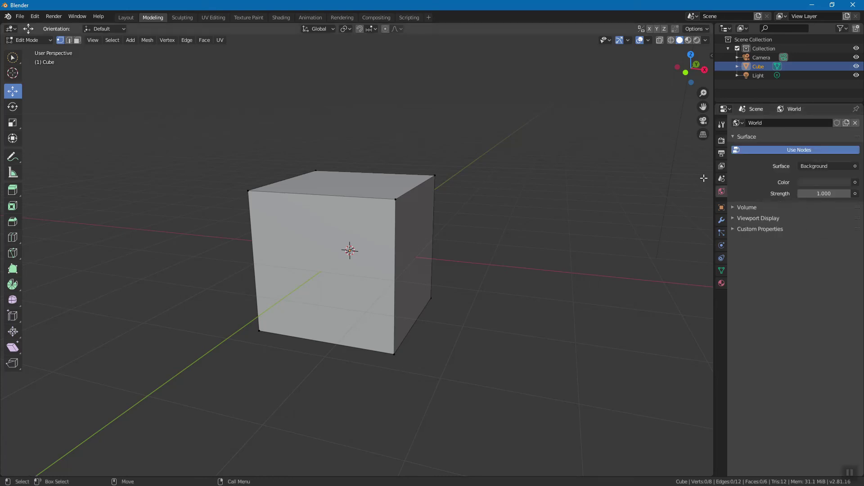
pyautogui.click(721, 221)
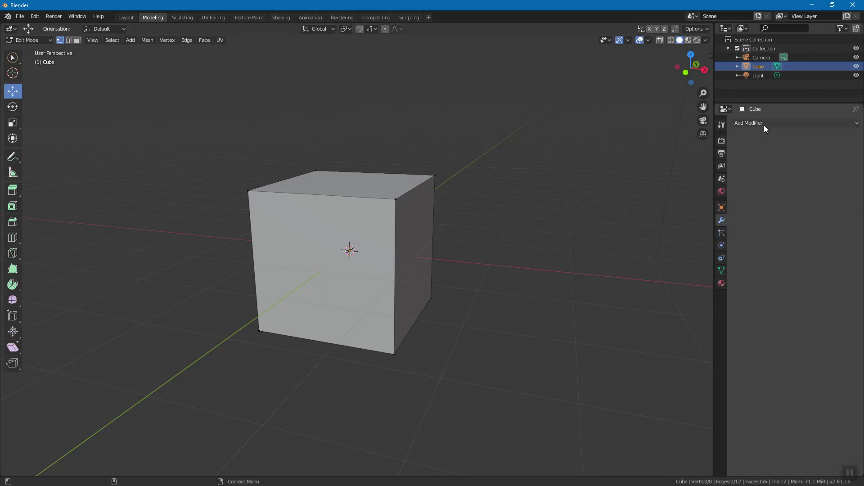
pyautogui.click(721, 208)
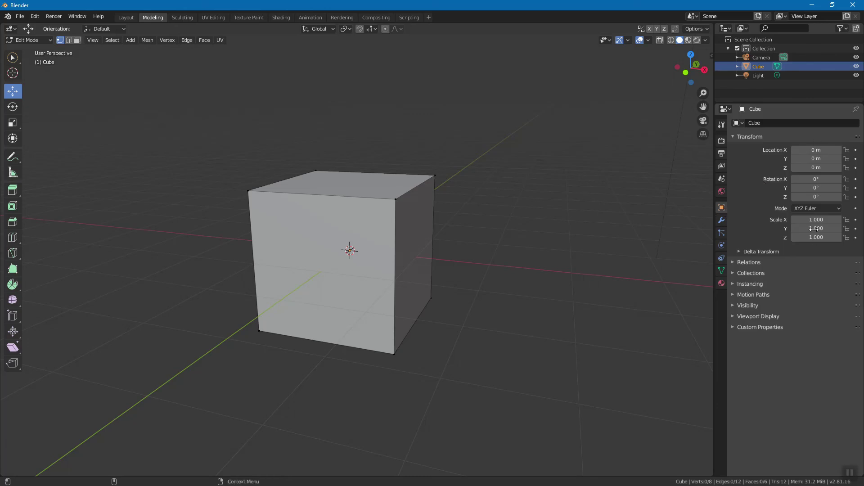
pyautogui.click(722, 125)
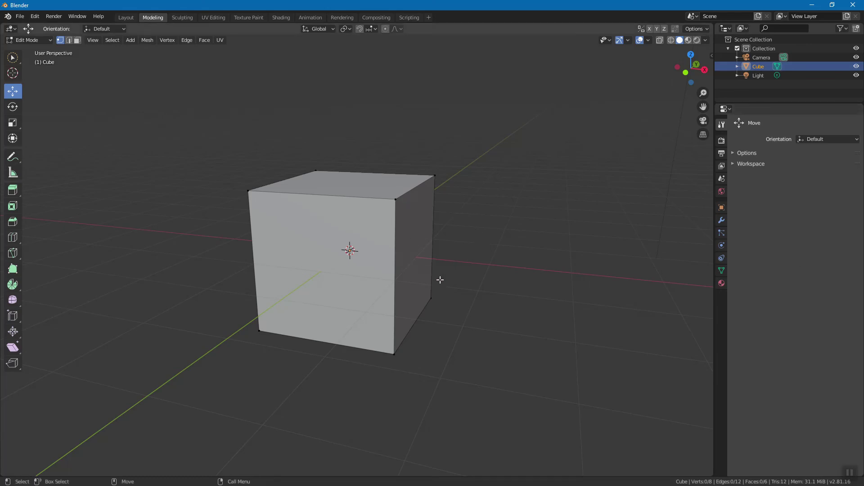
# Check which view layers and scenes the file offers, keeping the current ones
pyautogui.moveTo(483, 215); pyautogui.dragTo(458, 242, button='middle')
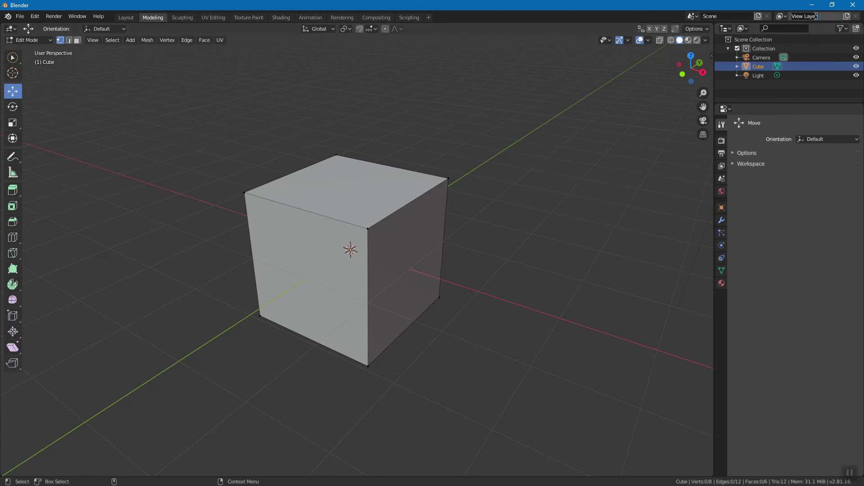
pyautogui.click(784, 16)
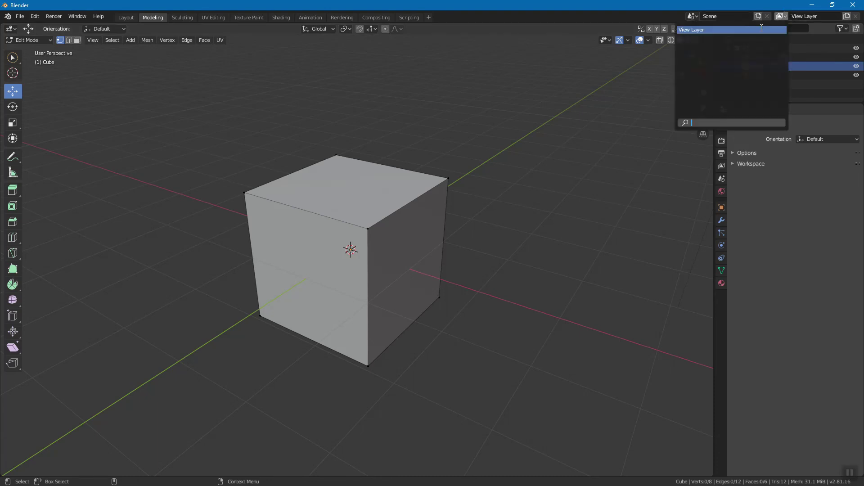
pyautogui.click(694, 16)
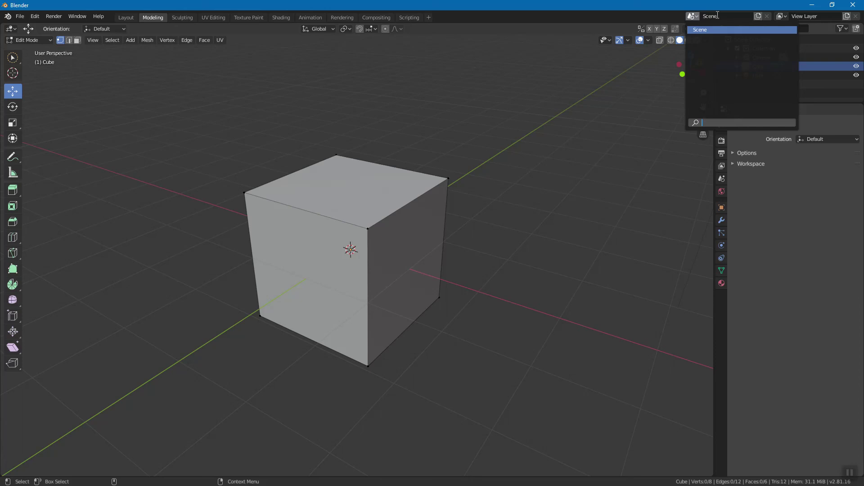
pyautogui.moveTo(442, 196)
pyautogui.mouseDown(button='middle')
pyautogui.moveTo(398, 176)
pyautogui.moveTo(447, 192)
pyautogui.mouseUp(button='middle')
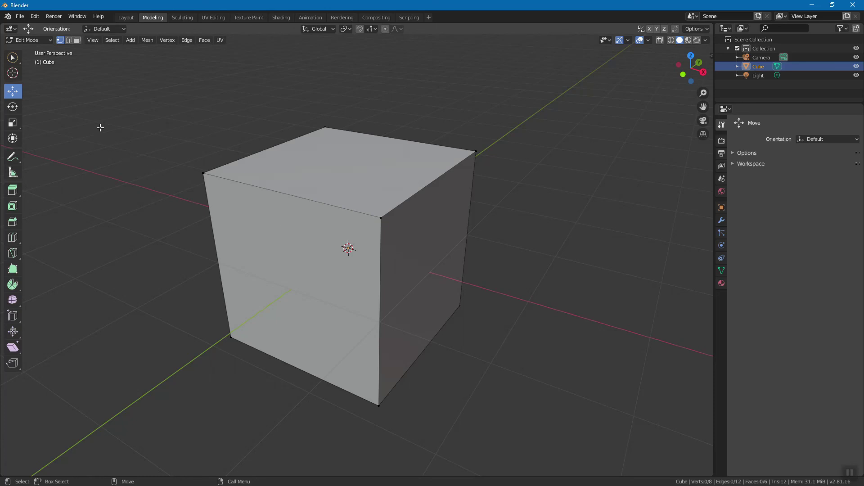
# Review the Industry Compatible keymap in the Preferences and close them
pyautogui.click(33, 16)
pyautogui.click(69, 142)
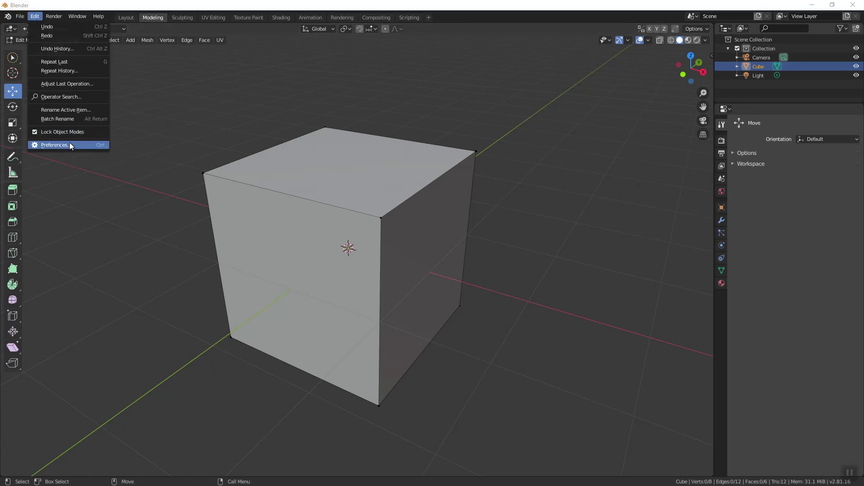
pyautogui.click(40, 163)
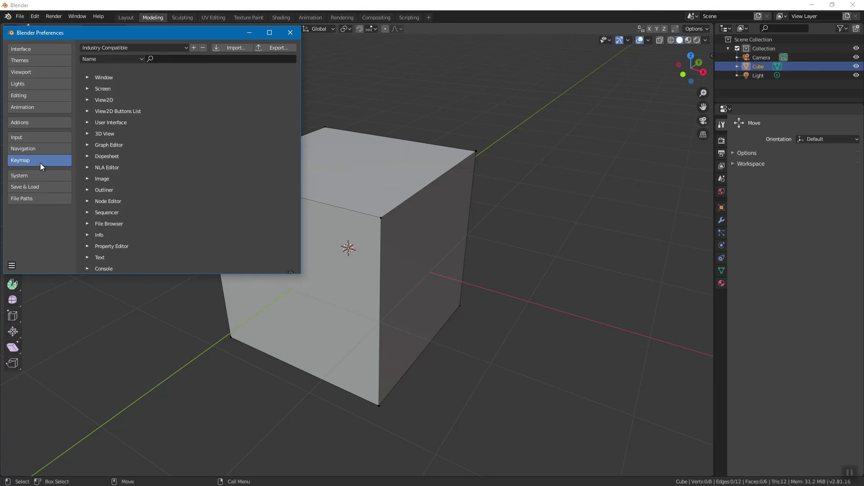
pyautogui.click(290, 33)
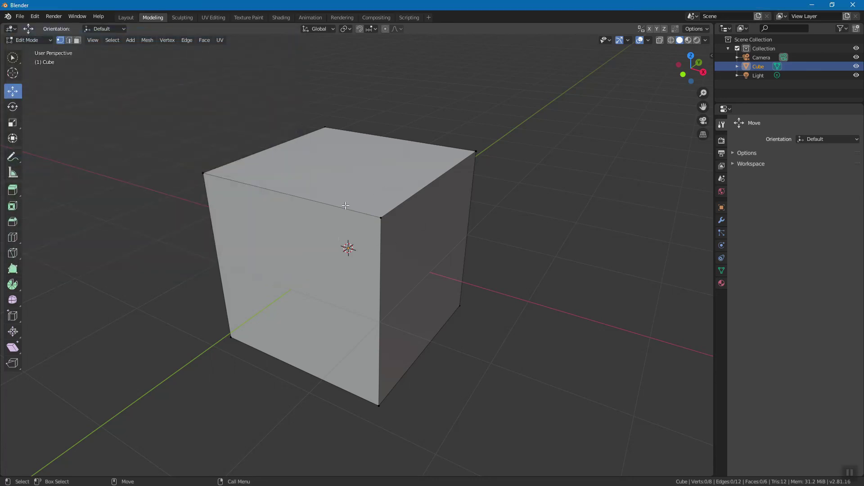
pyautogui.keyDown('shift'); pyautogui.moveTo(401, 223); pyautogui.dragTo(351, 191, button='middle'); pyautogui.keyUp('shift')
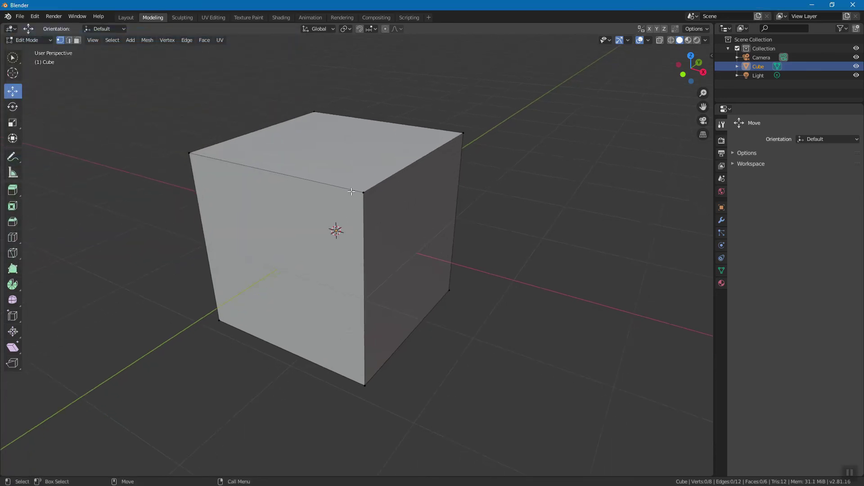
# In edge select mode, add a centred vertical loop cut running over the cube's top and front faces, and clear the selection
pyautogui.press('2')
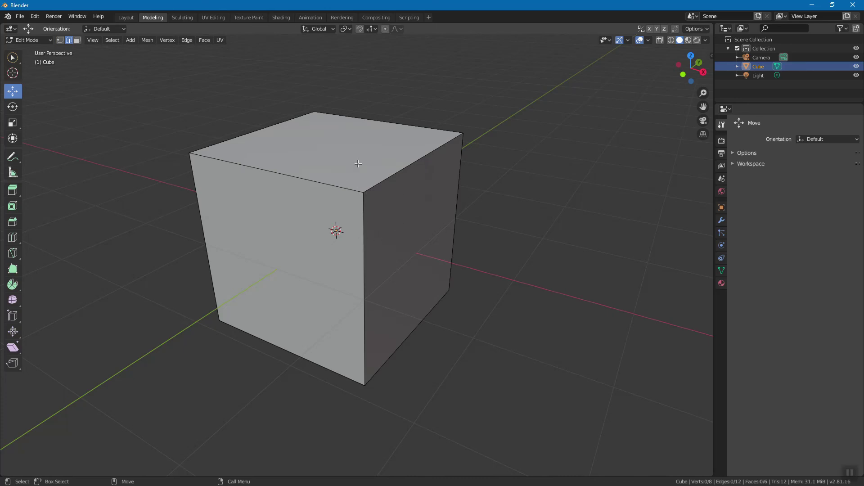
pyautogui.rightClick(406, 199)
pyautogui.rightClick(400, 162)
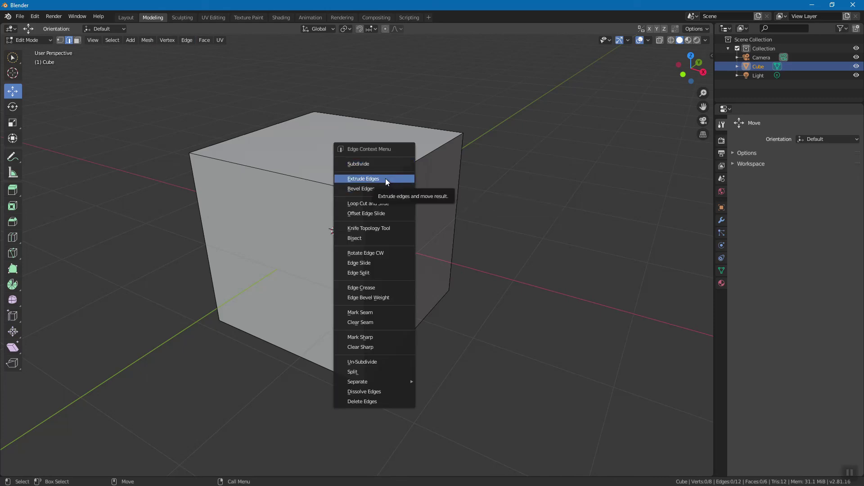
pyautogui.click(388, 204)
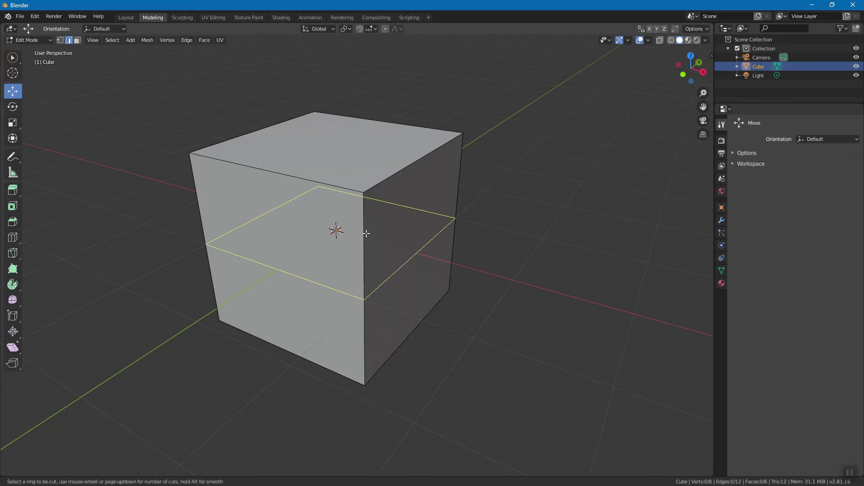
pyautogui.click(334, 182)
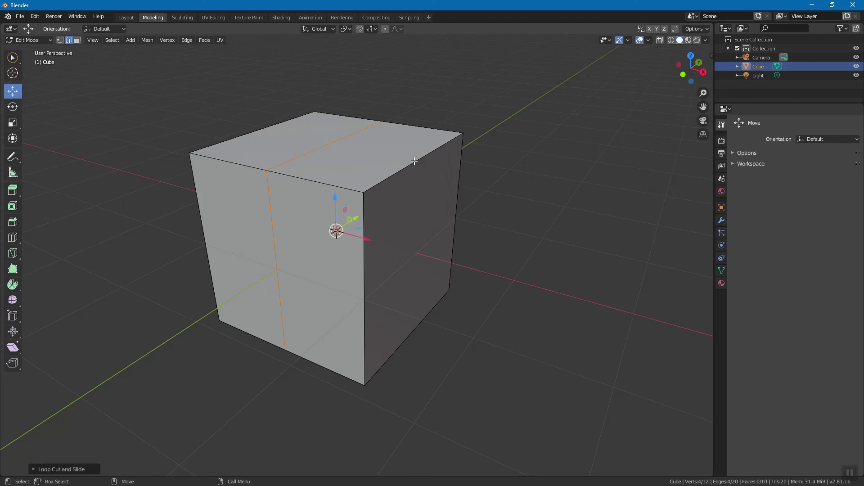
pyautogui.hotkey('alt', 'a')
# Add a second loop cut crossing the first one, slide it towards the cube's front face, and clear the selection
pyautogui.rightClick(416, 188)
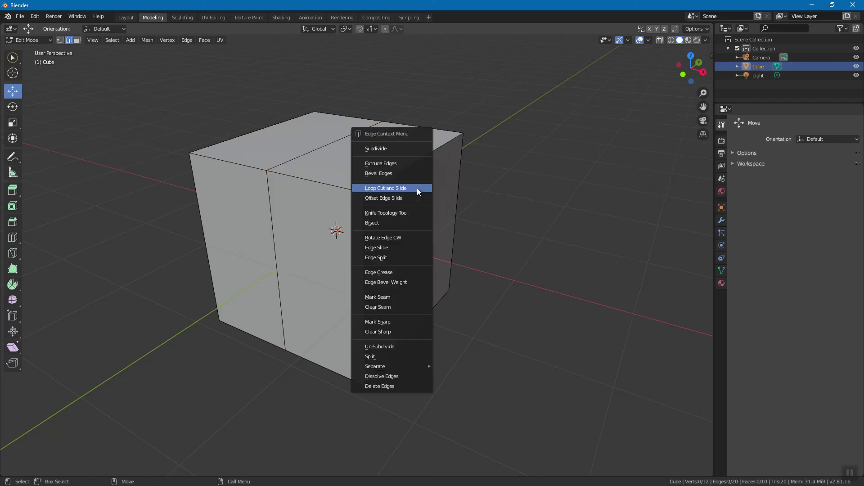
pyautogui.click(398, 187)
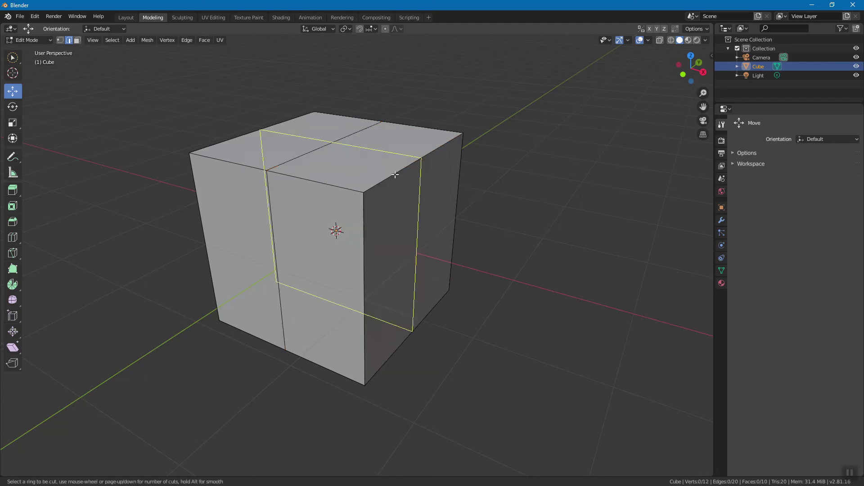
pyautogui.click(376, 185)
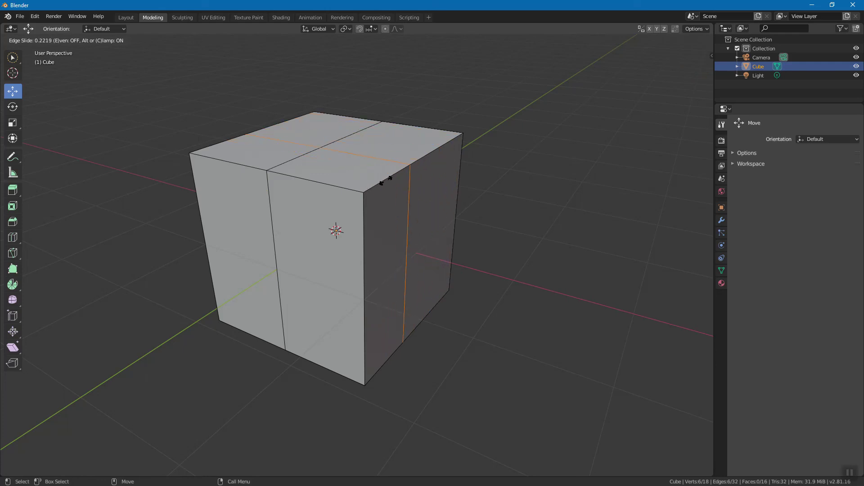
pyautogui.click(420, 160)
pyautogui.click(507, 185)
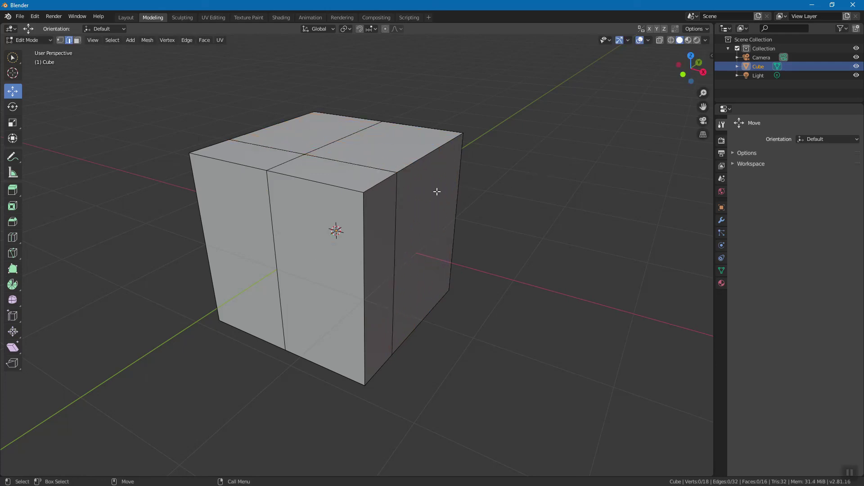
# Select the entire edge loop of the second cut and clear the selection
pyautogui.click(363, 166)
pyautogui.keyDown('alt'); pyautogui.click(362, 166); pyautogui.keyUp('alt')
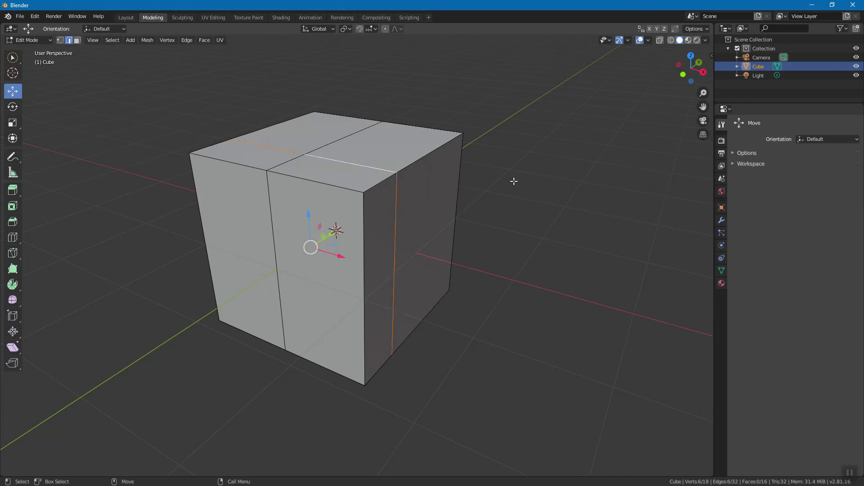
pyautogui.moveTo(459, 236); pyautogui.dragTo(373, 164, button='middle')
pyautogui.click(521, 197)
# Select the second cut's top edge on the +X half and use the Move tool to raise it along Z and shift it along X and Y
pyautogui.click(376, 161)
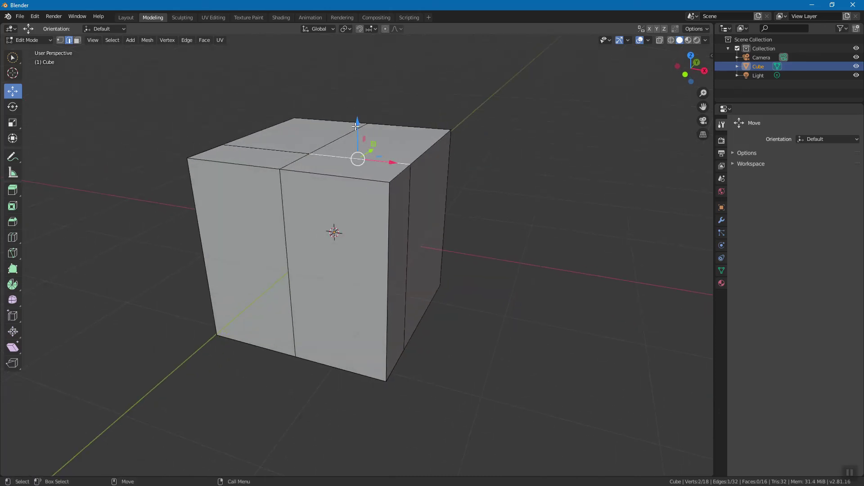
pyautogui.moveTo(356, 127); pyautogui.dragTo(377, 92)
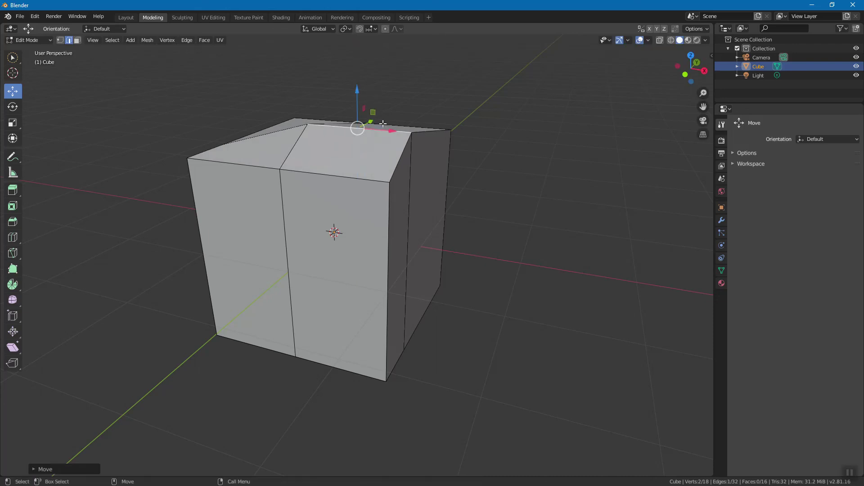
pyautogui.moveTo(382, 131); pyautogui.dragTo(396, 132)
pyautogui.moveTo(396, 132); pyautogui.dragTo(347, 155, button='middle')
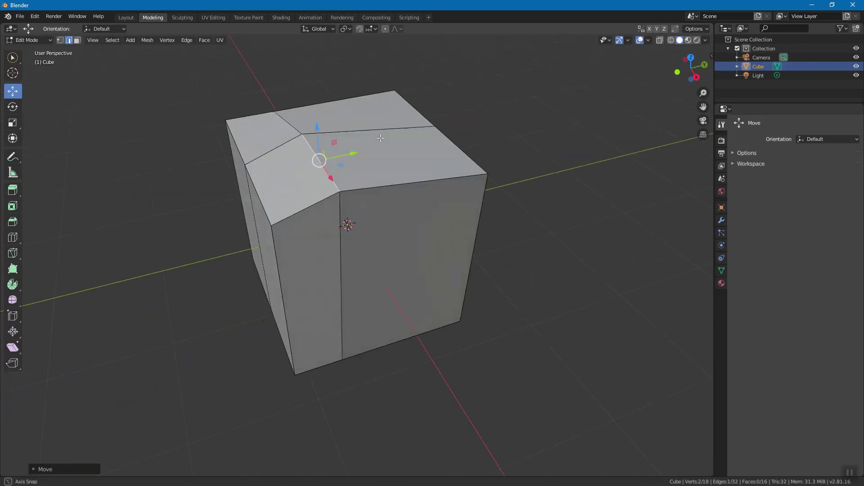
pyautogui.moveTo(350, 154); pyautogui.dragTo(371, 150)
pyautogui.moveTo(371, 150); pyautogui.dragTo(345, 112, button='middle')
pyautogui.moveTo(345, 111)
pyautogui.mouseDown()
pyautogui.moveTo(360, 92)
pyautogui.moveTo(354, 98)
pyautogui.mouseUp()
pyautogui.moveTo(384, 119); pyautogui.dragTo(421, 139, button='middle')
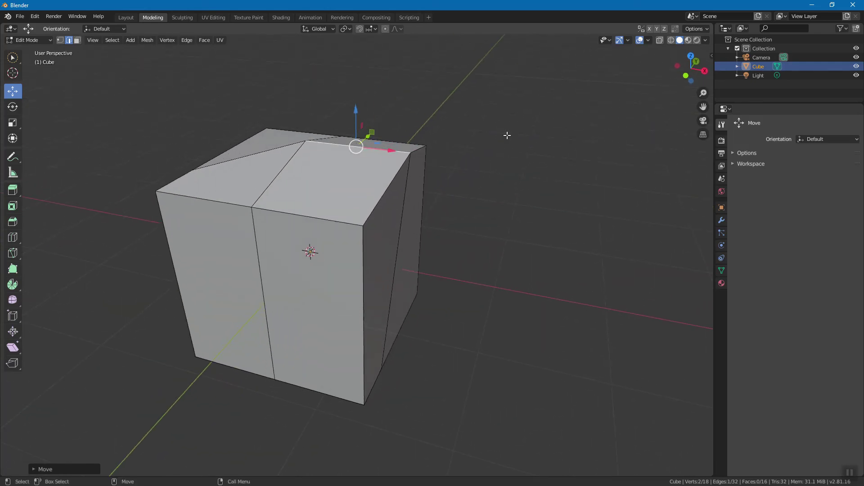
# Move the selected top edge freely in the view plane with the centre of the Move gizmo
pyautogui.moveTo(356, 145); pyautogui.dragTo(358, 124)
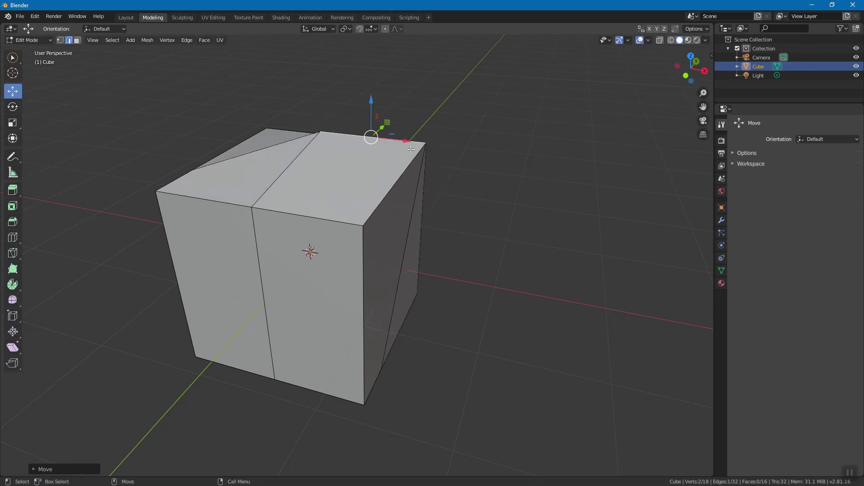
pyautogui.moveTo(457, 163)
pyautogui.mouseDown(button='middle')
pyautogui.moveTo(432, 171)
pyautogui.moveTo(486, 166)
pyautogui.moveTo(465, 162)
pyautogui.mouseUp(button='middle')
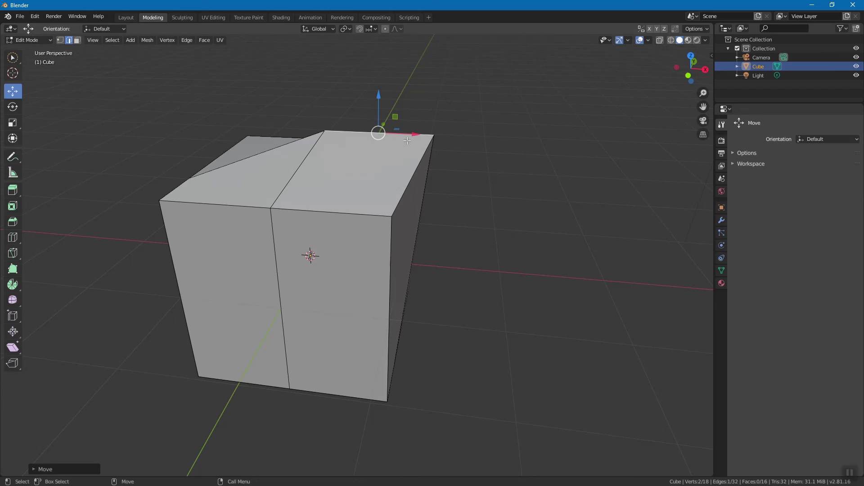
pyautogui.moveTo(501, 141); pyautogui.dragTo(441, 155, button='middle')
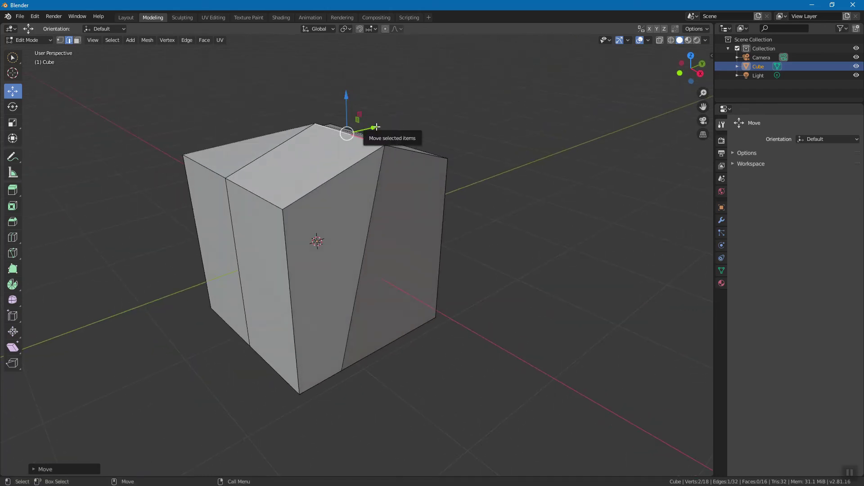
pyautogui.moveTo(376, 128); pyautogui.dragTo(440, 155, button='middle')
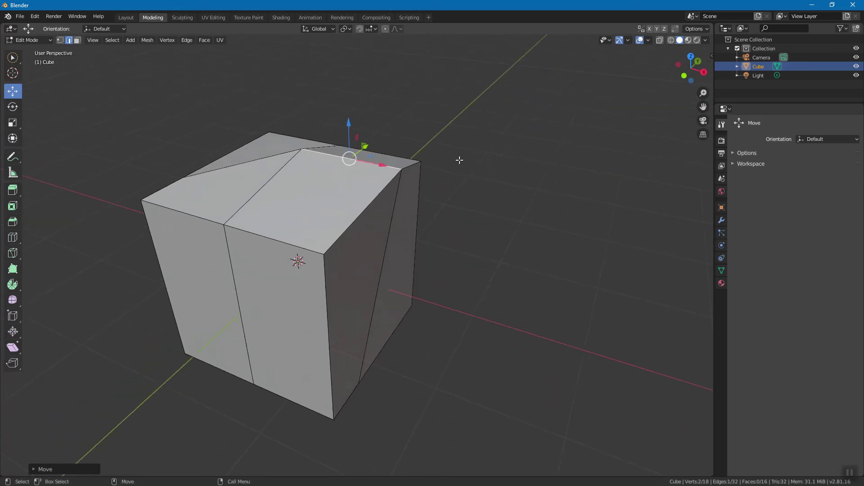
# Reposition the selected top edge with repeated free Grab moves from different viewing angles
pyautogui.press('g')
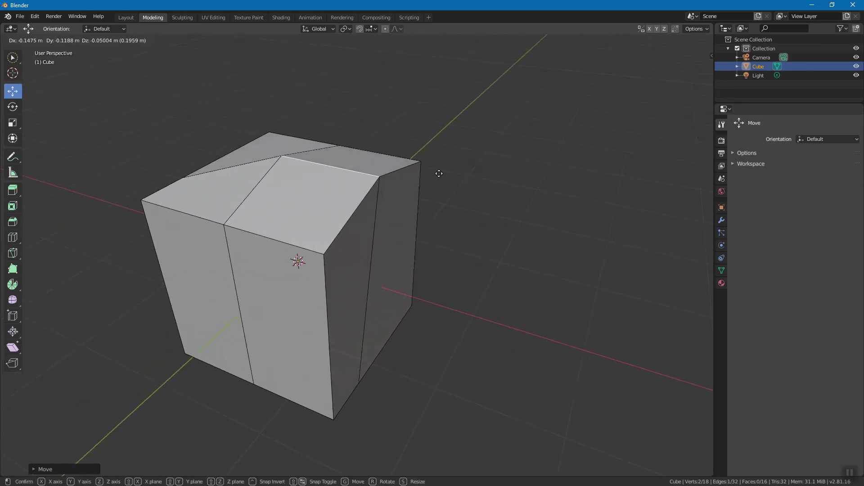
pyautogui.click(466, 169)
pyautogui.moveTo(431, 147); pyautogui.dragTo(428, 125, button='middle')
pyautogui.press('g')
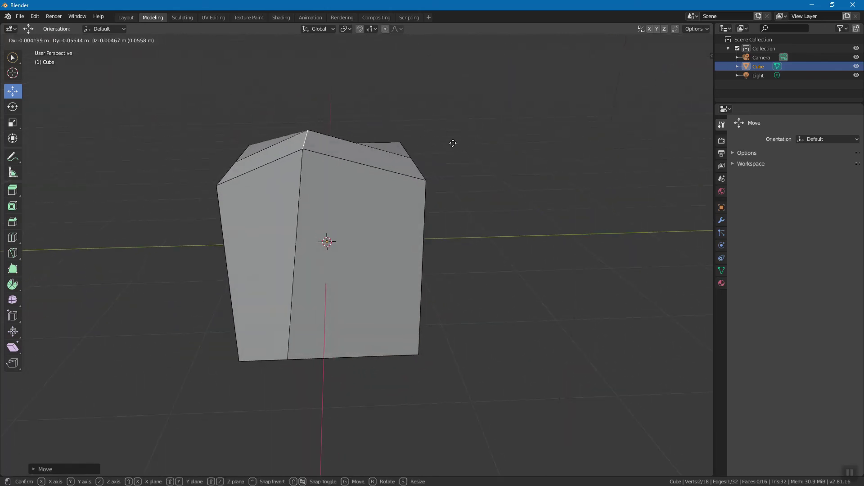
pyautogui.click(457, 144)
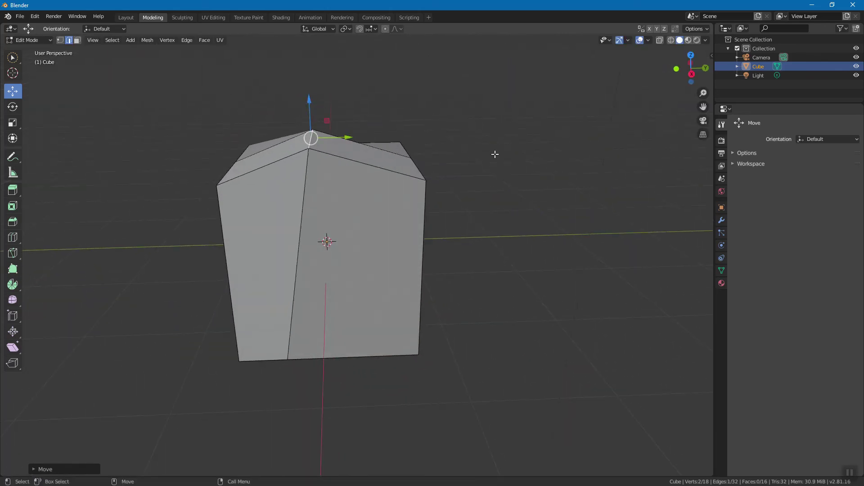
pyautogui.press('g')
pyautogui.click(482, 162)
pyautogui.moveTo(481, 162); pyautogui.dragTo(496, 173, button='middle')
pyautogui.press('g')
pyautogui.click(484, 175)
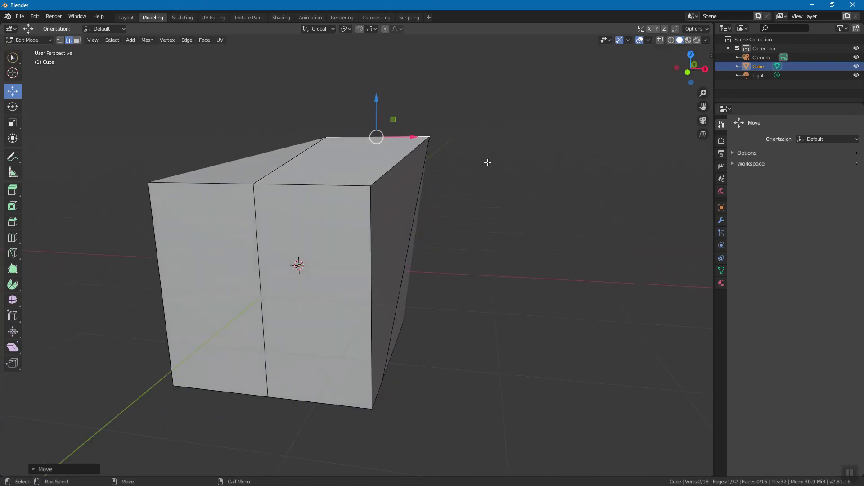
# Select the short top edge at the front corner of the +X side and rotate it with the Rotate tool and a free rotation
pyautogui.click(505, 167)
pyautogui.moveTo(484, 154); pyautogui.dragTo(390, 163, button='middle')
pyautogui.click(383, 161)
pyautogui.hotkey('shift', 'space')
pyautogui.press('r')
pyautogui.moveTo(434, 162); pyautogui.dragTo(435, 138, button='middle')
pyautogui.moveTo(439, 138); pyautogui.dragTo(441, 147)
pyautogui.moveTo(480, 131); pyautogui.dragTo(526, 133, button='middle')
pyautogui.press('r')
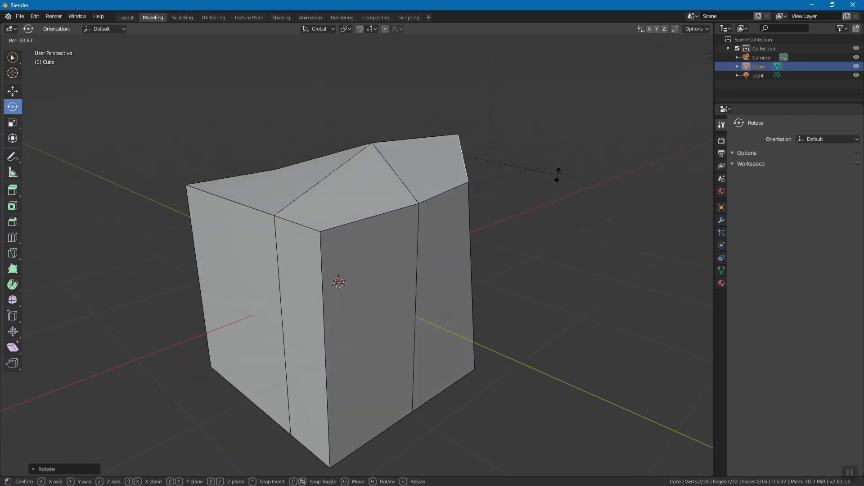
pyautogui.click(530, 156)
# Switch to the Scale tool and resize the selected corner edge, ending with a uniform scale to about half its length
pyautogui.hotkey('shift', 'space')
pyautogui.press('s')
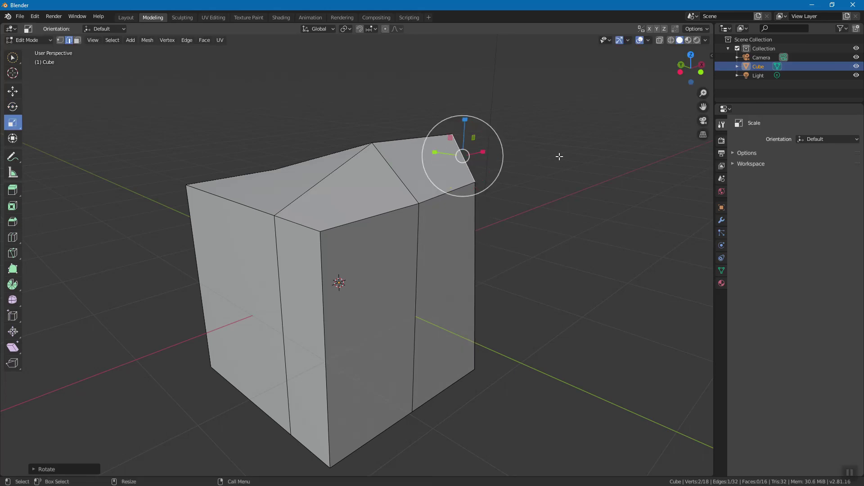
pyautogui.moveTo(546, 159); pyautogui.dragTo(468, 179, button='middle')
pyautogui.moveTo(428, 153); pyautogui.dragTo(518, 171, button='middle')
pyautogui.moveTo(275, 156); pyautogui.dragTo(332, 156)
pyautogui.moveTo(332, 156); pyautogui.dragTo(451, 185, button='middle')
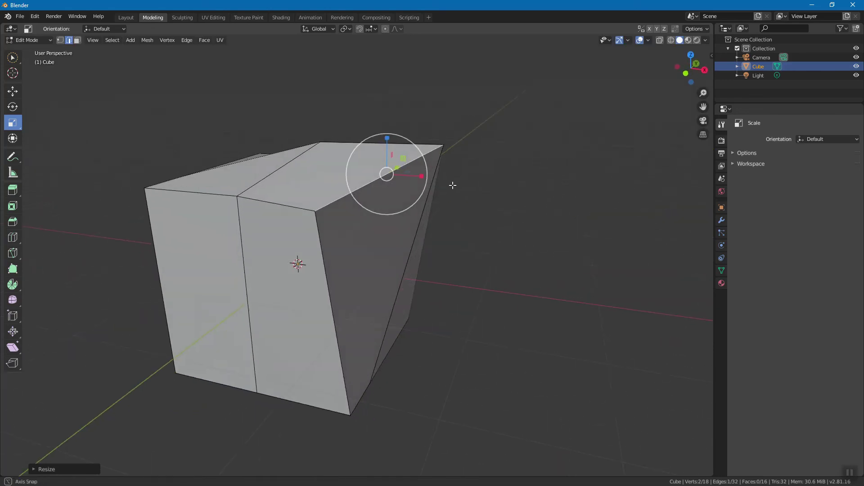
pyautogui.press('s')
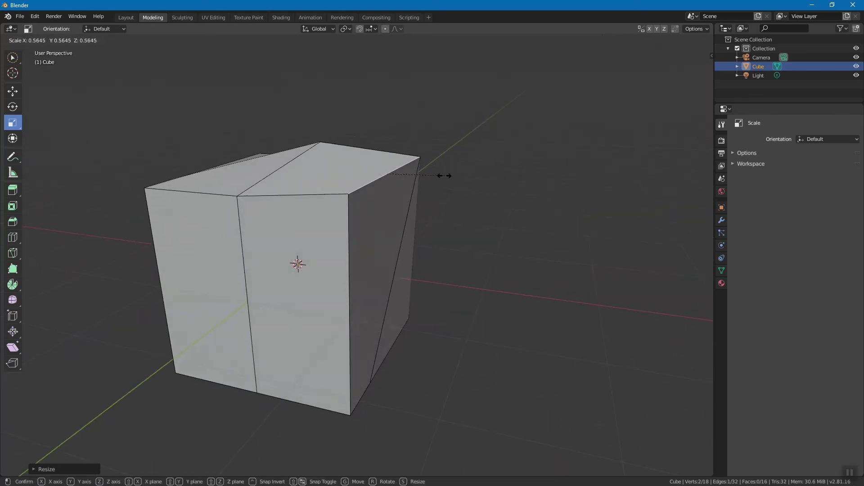
pyautogui.click(438, 177)
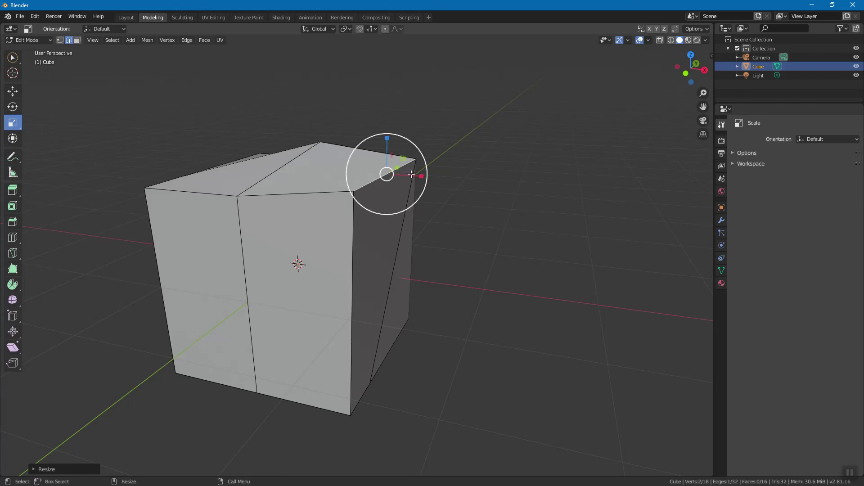
# In face select mode, select the rear face on the +X side and scale it uniformly to about half its size
pyautogui.moveTo(506, 164); pyautogui.dragTo(321, 218, button='middle')
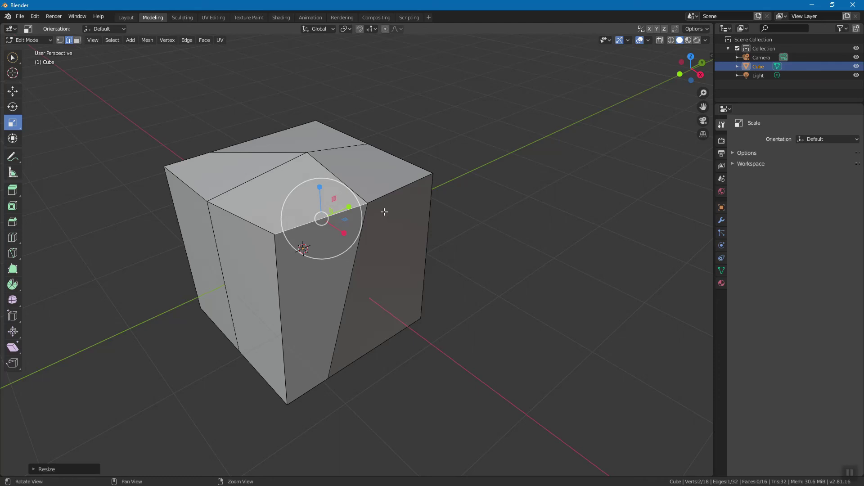
pyautogui.moveTo(380, 214); pyautogui.dragTo(383, 191, button='middle')
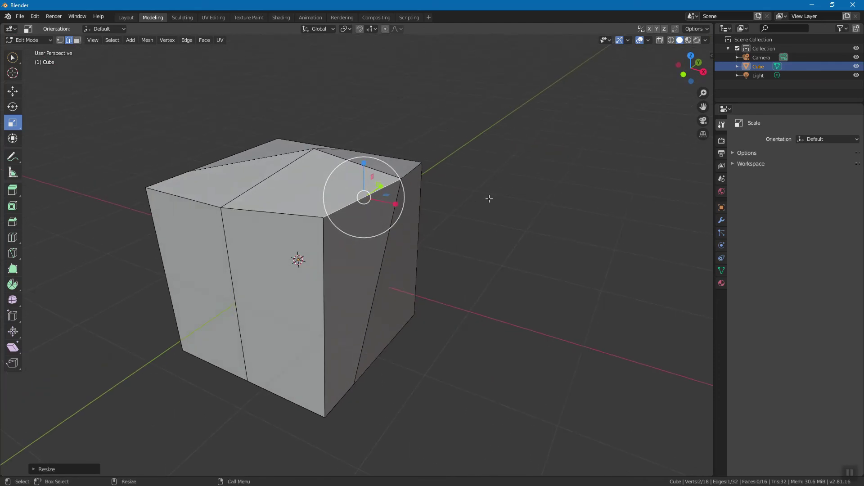
pyautogui.moveTo(458, 207); pyautogui.dragTo(458, 188, button='middle')
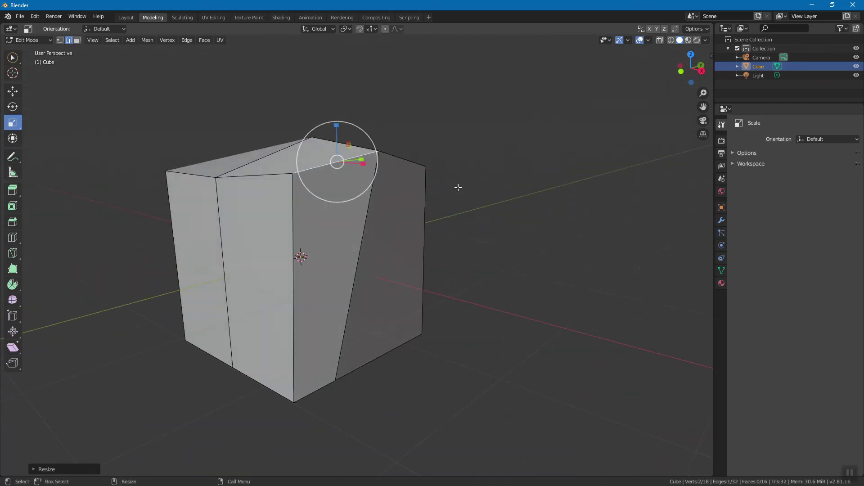
pyautogui.press('3')
pyautogui.click(412, 207)
pyautogui.moveTo(412, 207); pyautogui.dragTo(479, 202, button='middle')
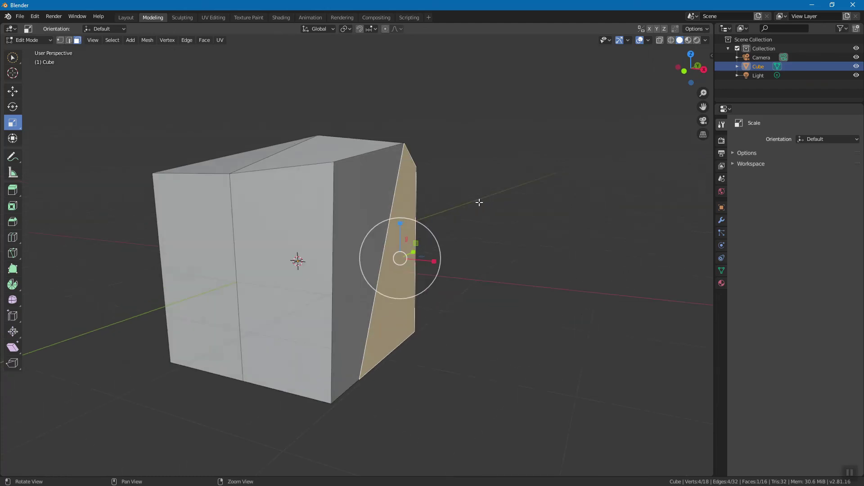
pyautogui.press('s')
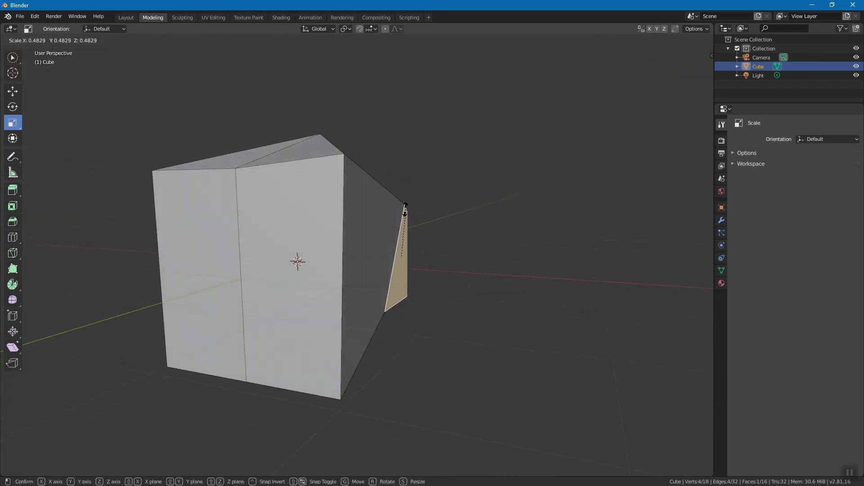
pyautogui.click(440, 209)
pyautogui.moveTo(440, 208); pyautogui.dragTo(436, 212, button='middle')
pyautogui.moveTo(366, 225)
pyautogui.mouseDown()
pyautogui.moveTo(363, 234)
pyautogui.moveTo(366, 227)
pyautogui.mouseUp()
pyautogui.moveTo(365, 227); pyautogui.dragTo(430, 249, button='middle')
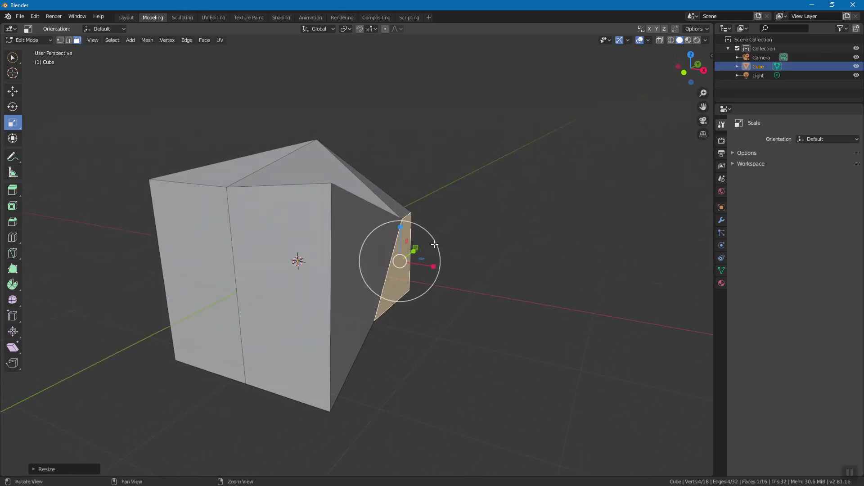
# Switch to the Move tool and pull the shrunken face outward along the X axis
pyautogui.hotkey('shift', 'space')
pyautogui.press('g')
pyautogui.moveTo(430, 265); pyautogui.dragTo(477, 282)
# Cycle through the Rotate and Scale tools and return to the Move tool
pyautogui.hotkey('shift', 'space')
pyautogui.press('r')
pyautogui.hotkey('shift', 'space')
pyautogui.press('s')
pyautogui.hotkey('shift', 'space')
pyautogui.press('g')
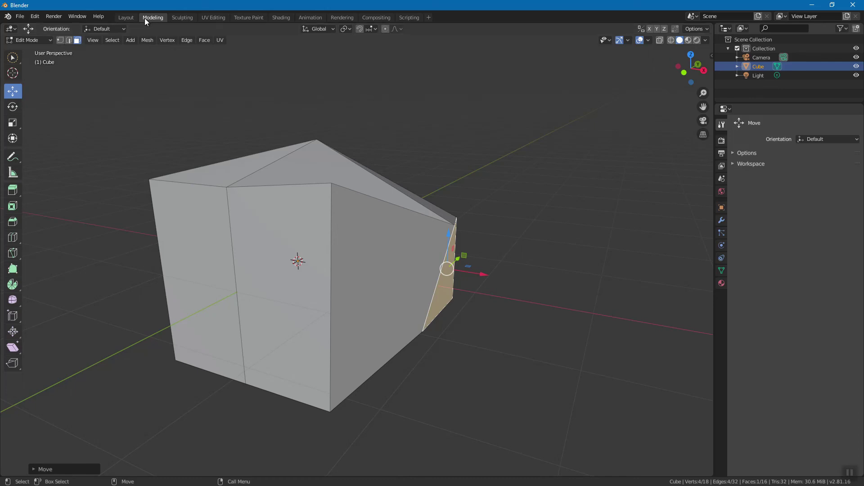
# In vertex select mode, select the top front corner vertex on the +X side, move it downward, and clear the selection
pyautogui.moveTo(396, 212); pyautogui.dragTo(472, 202, button='middle')
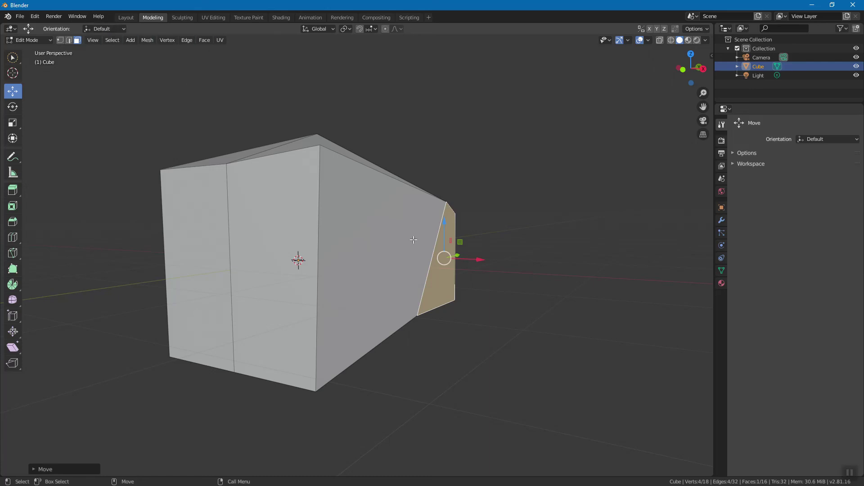
pyautogui.moveTo(332, 173); pyautogui.dragTo(330, 216, button='middle')
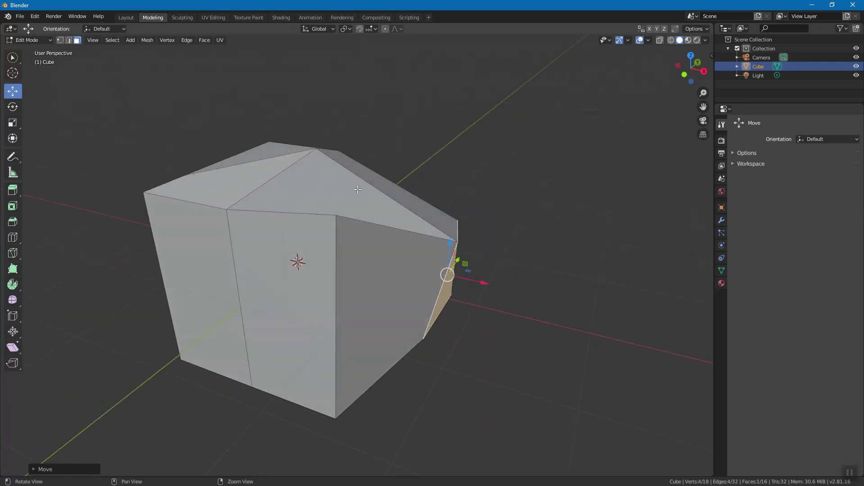
pyautogui.press('1')
pyautogui.click(336, 215)
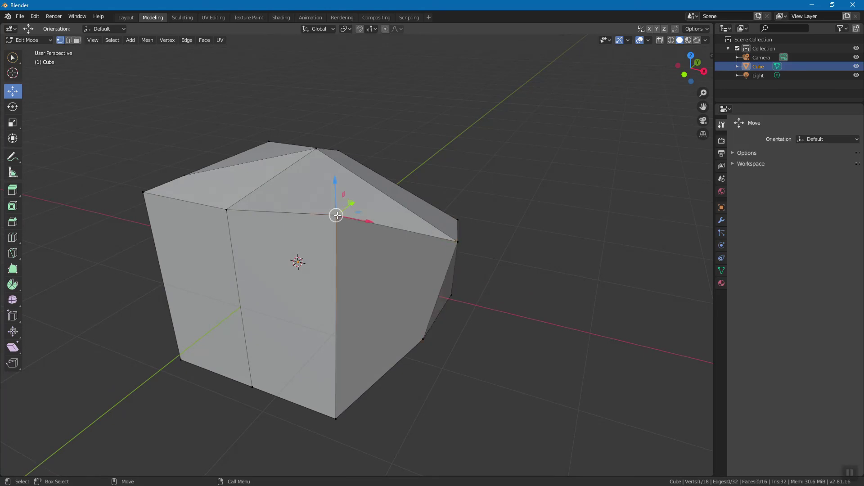
pyautogui.moveTo(336, 215); pyautogui.dragTo(339, 200, button='middle')
pyautogui.press('g')
pyautogui.click(342, 256)
pyautogui.moveTo(341, 255); pyautogui.dragTo(511, 173, button='middle')
pyautogui.click(510, 171)
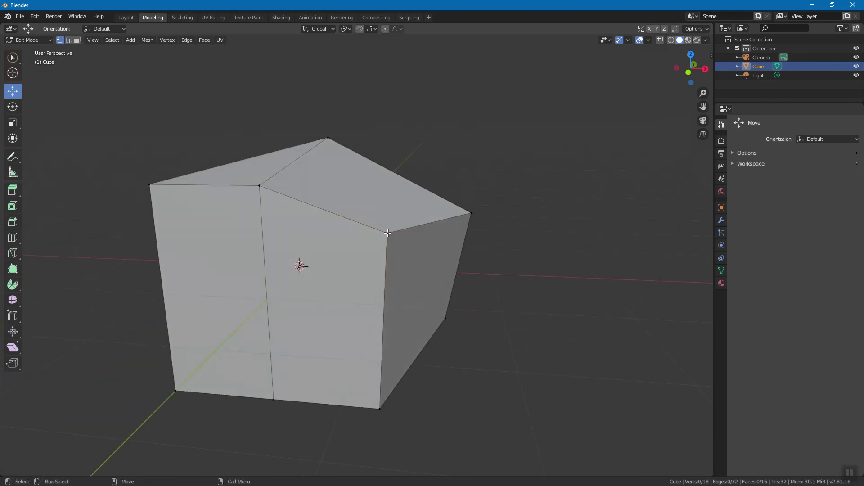
pyautogui.moveTo(456, 193); pyautogui.dragTo(411, 192, button='middle')
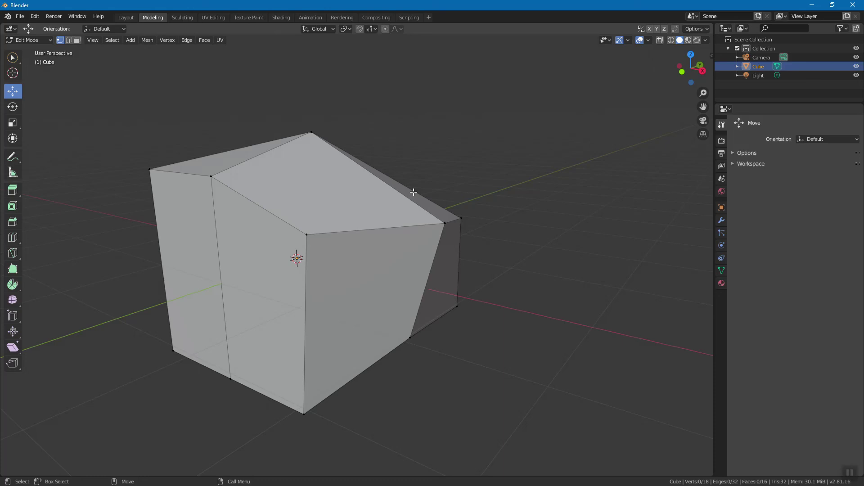
pyautogui.moveTo(422, 186)
pyautogui.mouseDown(button='middle')
pyautogui.moveTo(378, 208)
pyautogui.moveTo(428, 194)
pyautogui.mouseUp(button='middle')
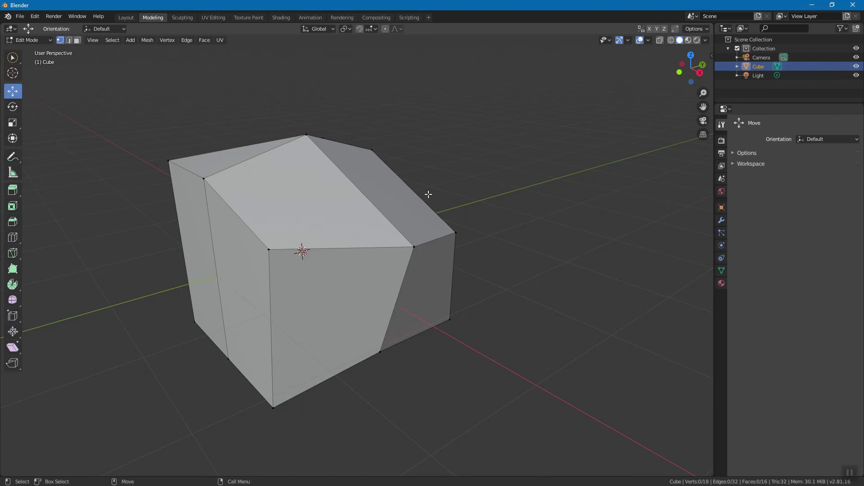
pyautogui.moveTo(434, 194)
pyautogui.mouseDown(button='middle')
pyautogui.moveTo(455, 187)
pyautogui.moveTo(432, 194)
pyautogui.mouseUp(button='middle')
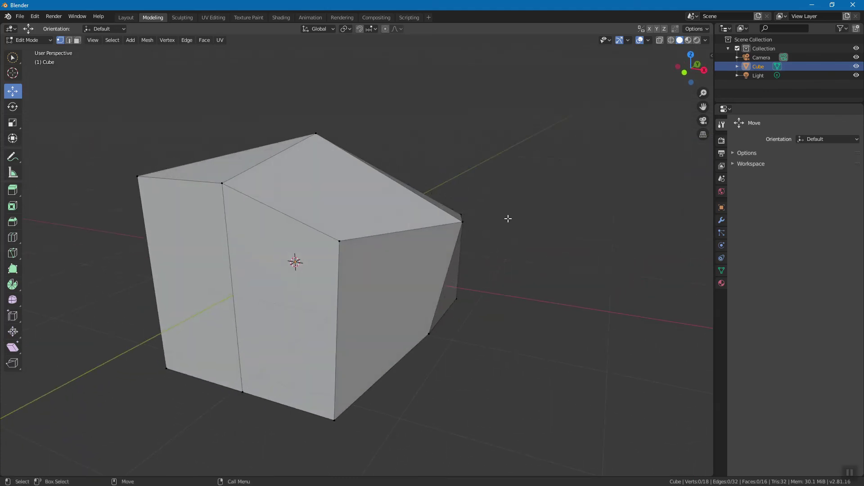